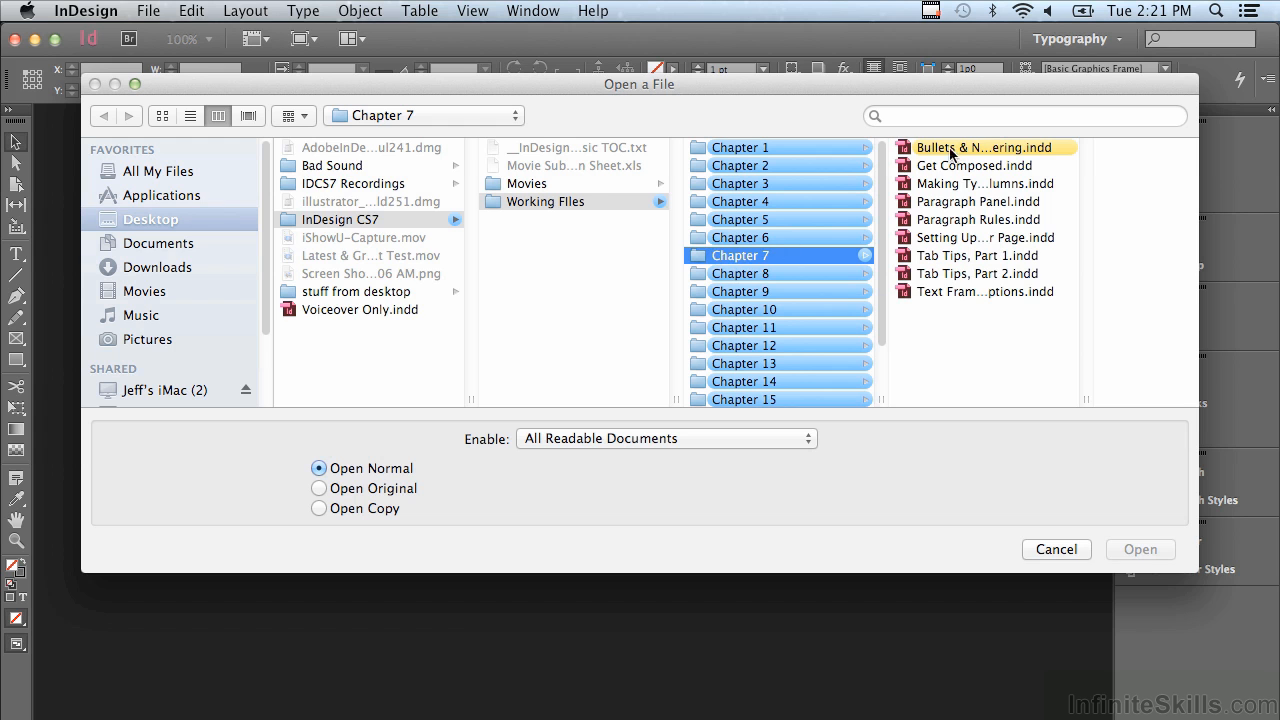
Step: Open Bullets & Numbering.indd from the Chapter 7 working files folder
click(957, 148)
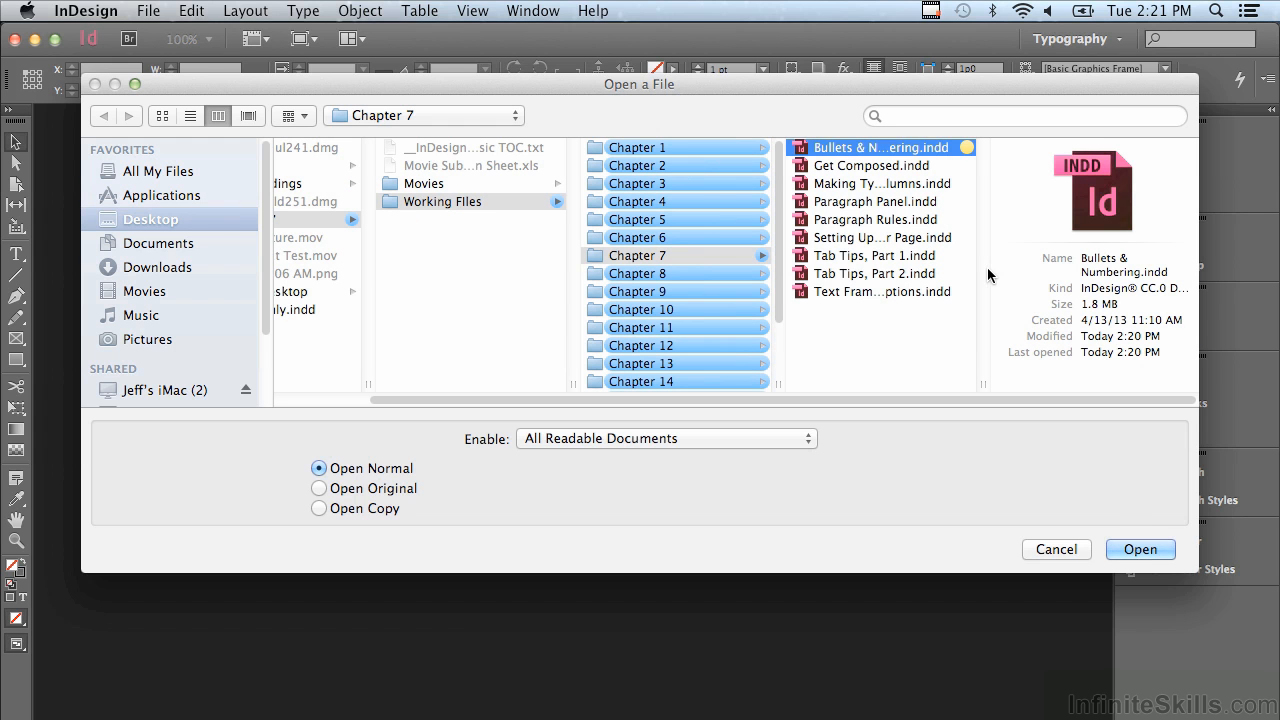
click(1139, 549)
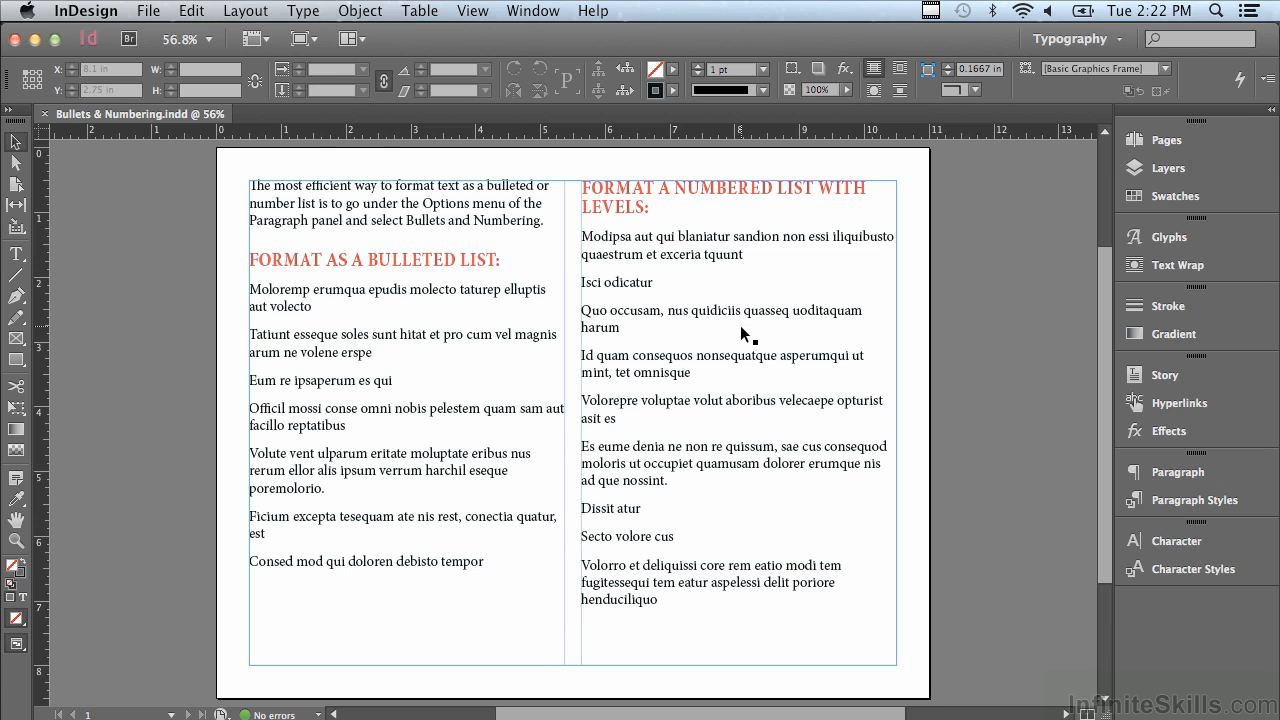
Step: Select all the paragraphs under the heading "Format as a bulleted list" in the first column
double_click(319, 290)
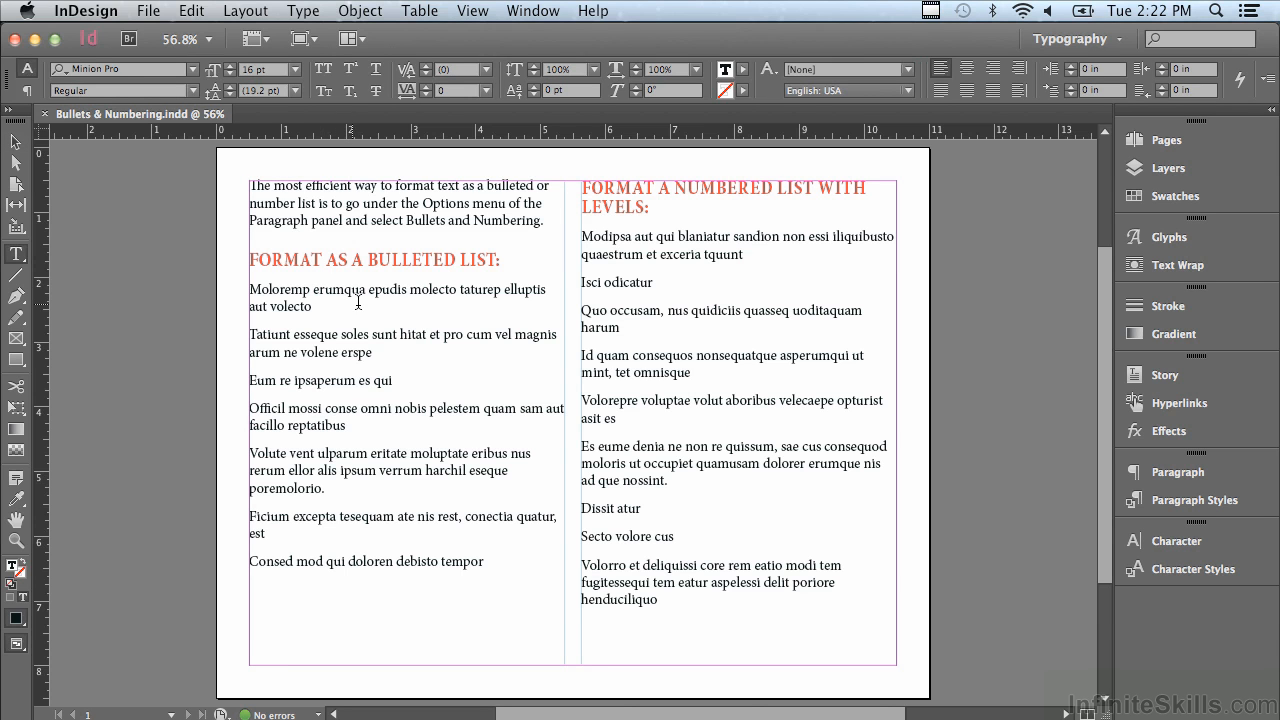
drag(250, 291, 536, 581)
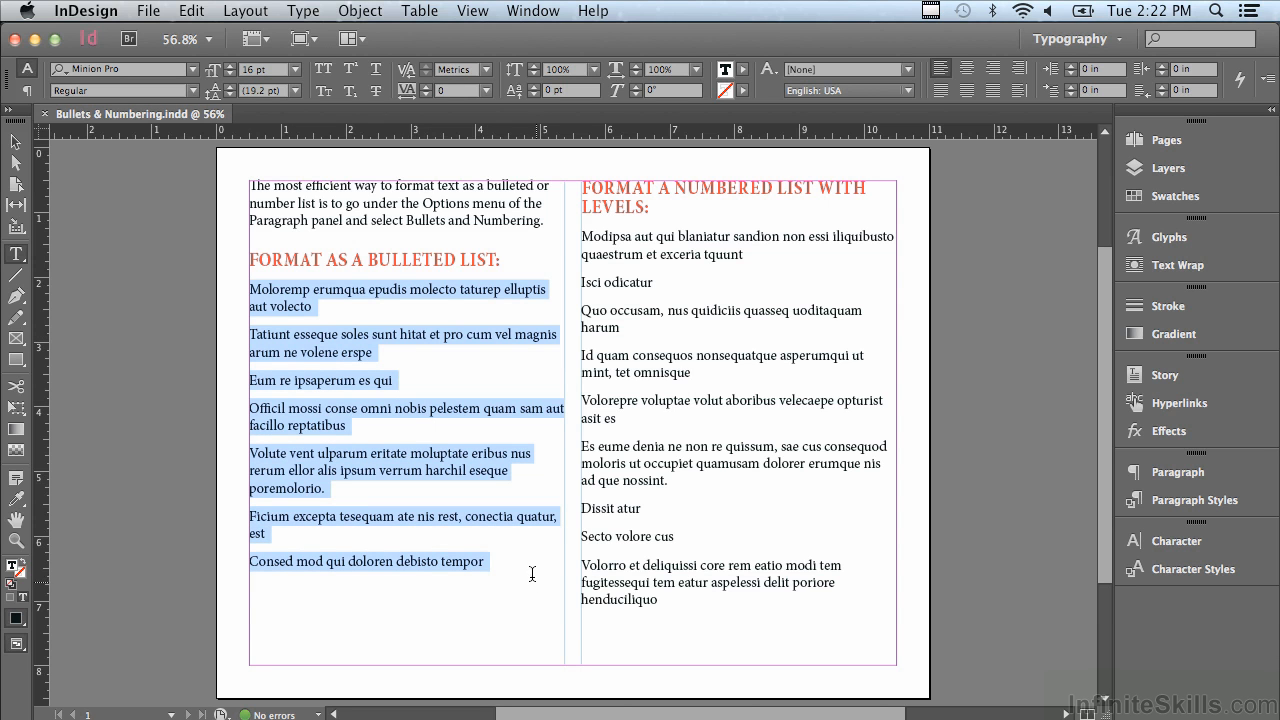
click(14, 543)
drag(204, 243, 601, 548)
click(14, 256)
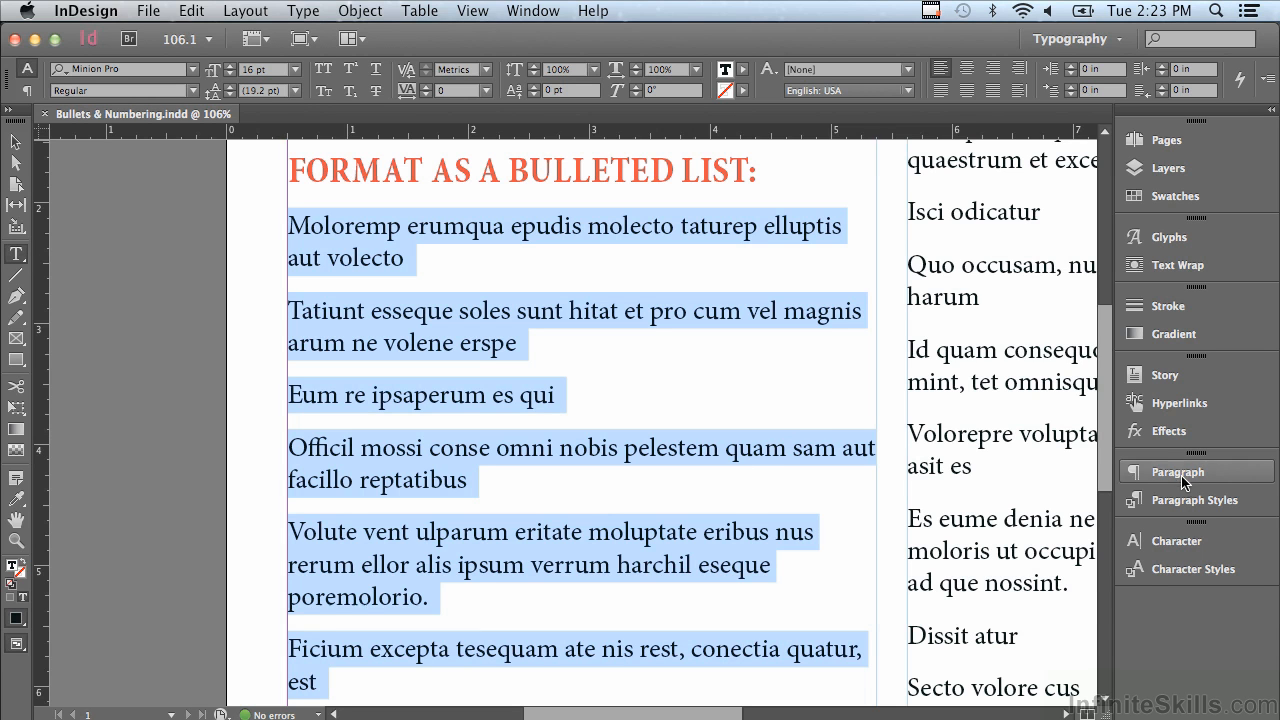
Step: Format the selected paragraphs as a Bullets list through the paragraph Bullets and Numbering settings, with the preview enabled
click(1180, 474)
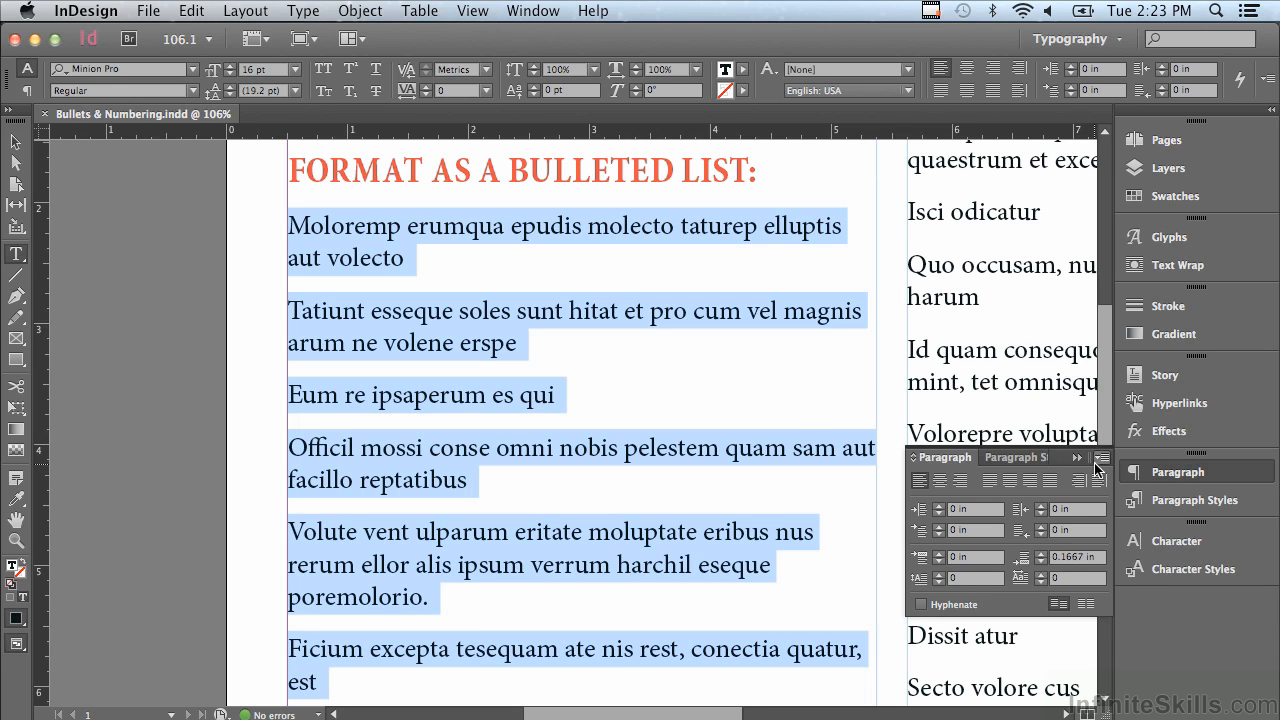
click(1101, 459)
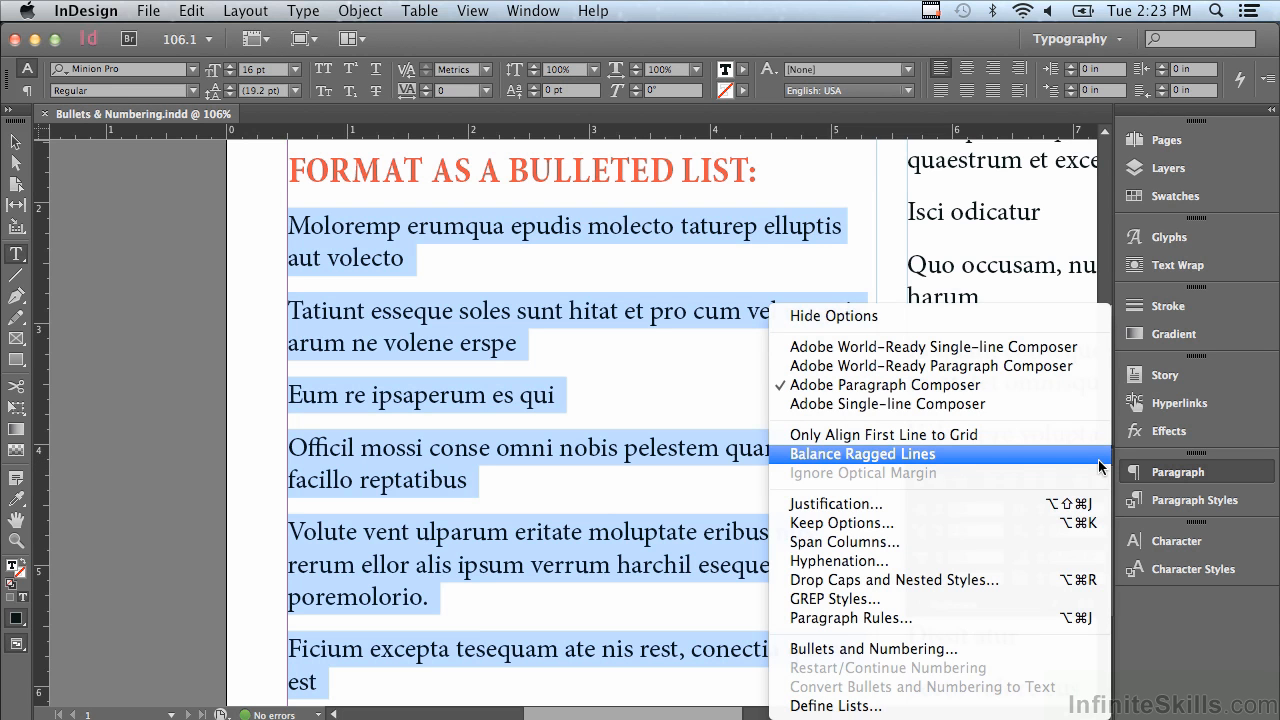
click(1034, 650)
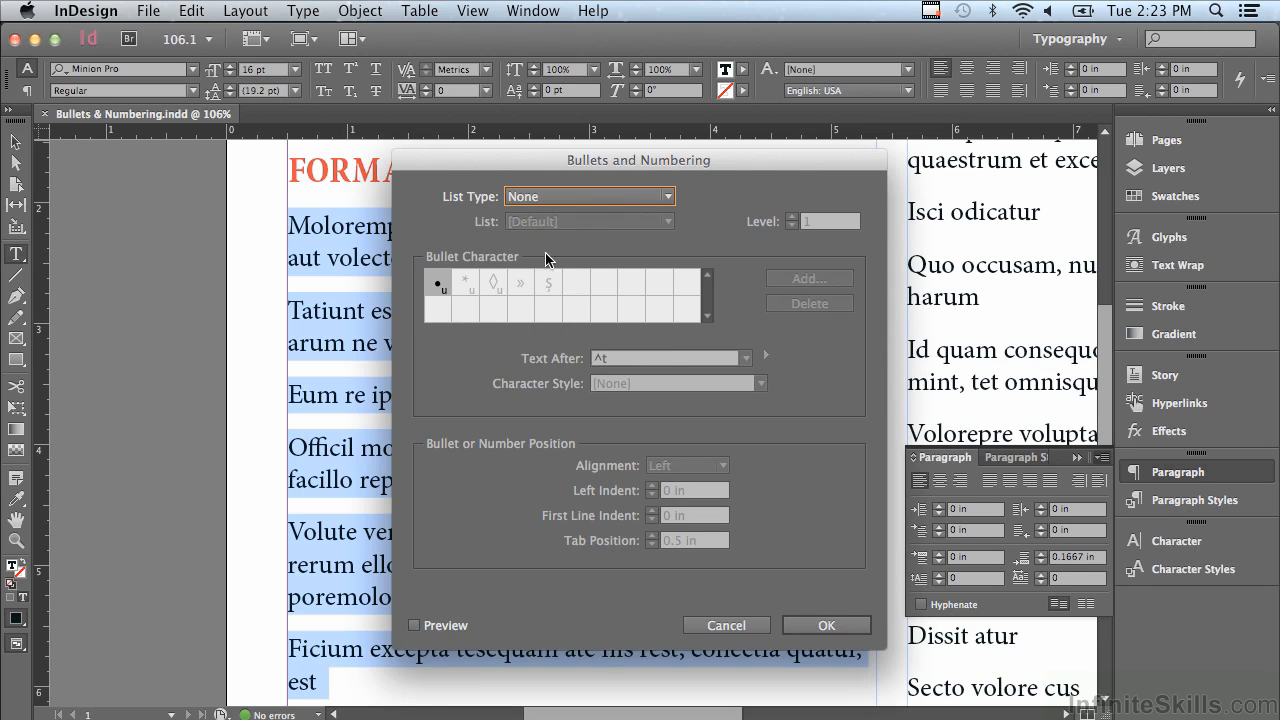
drag(443, 172, 589, 208)
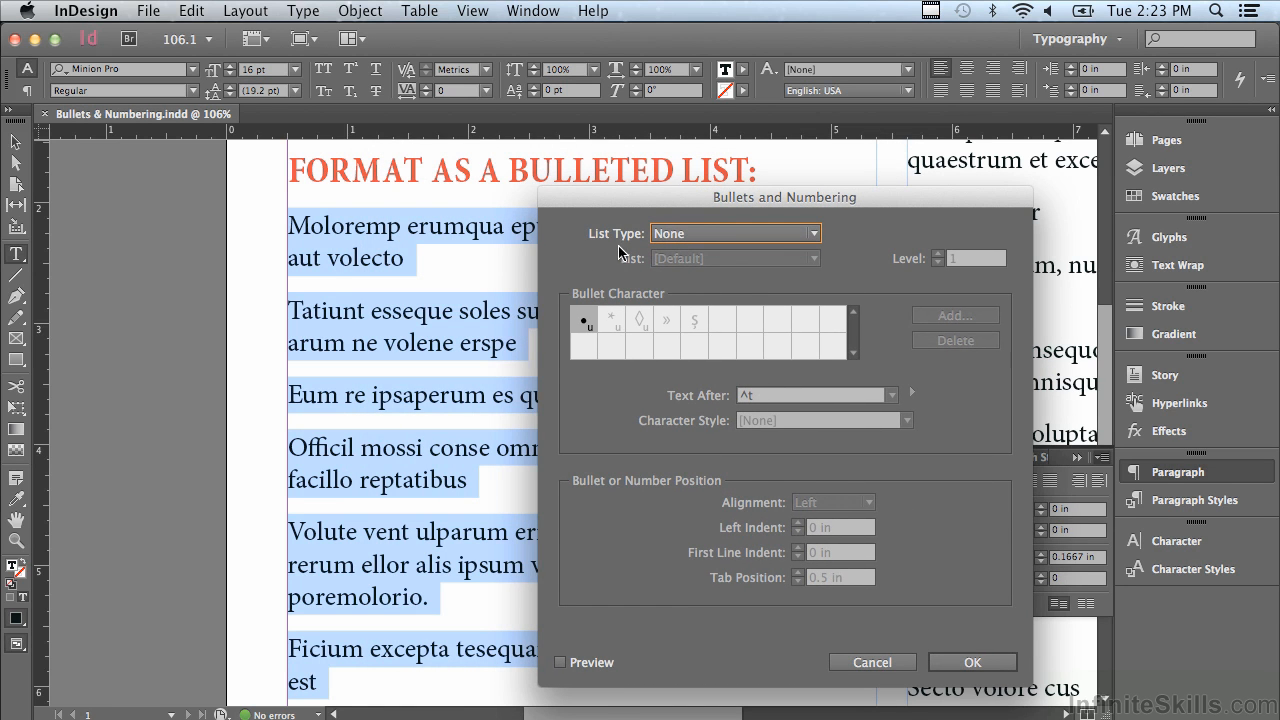
click(680, 238)
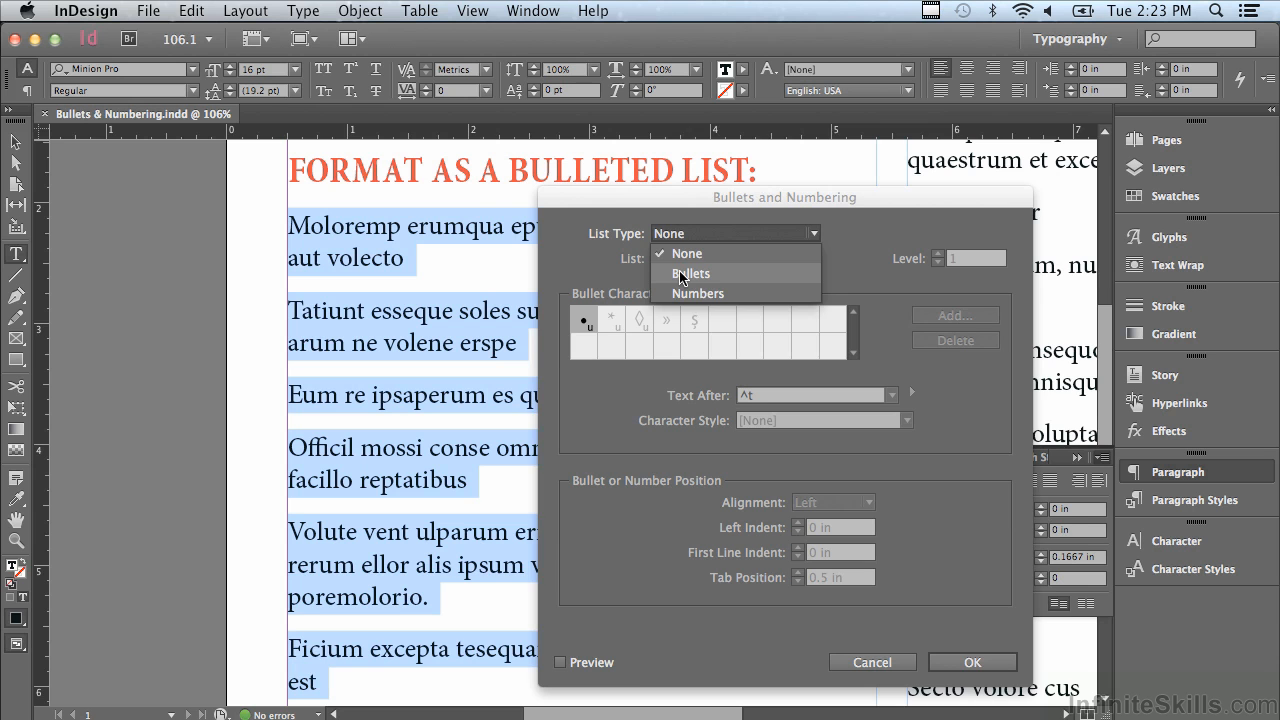
click(682, 274)
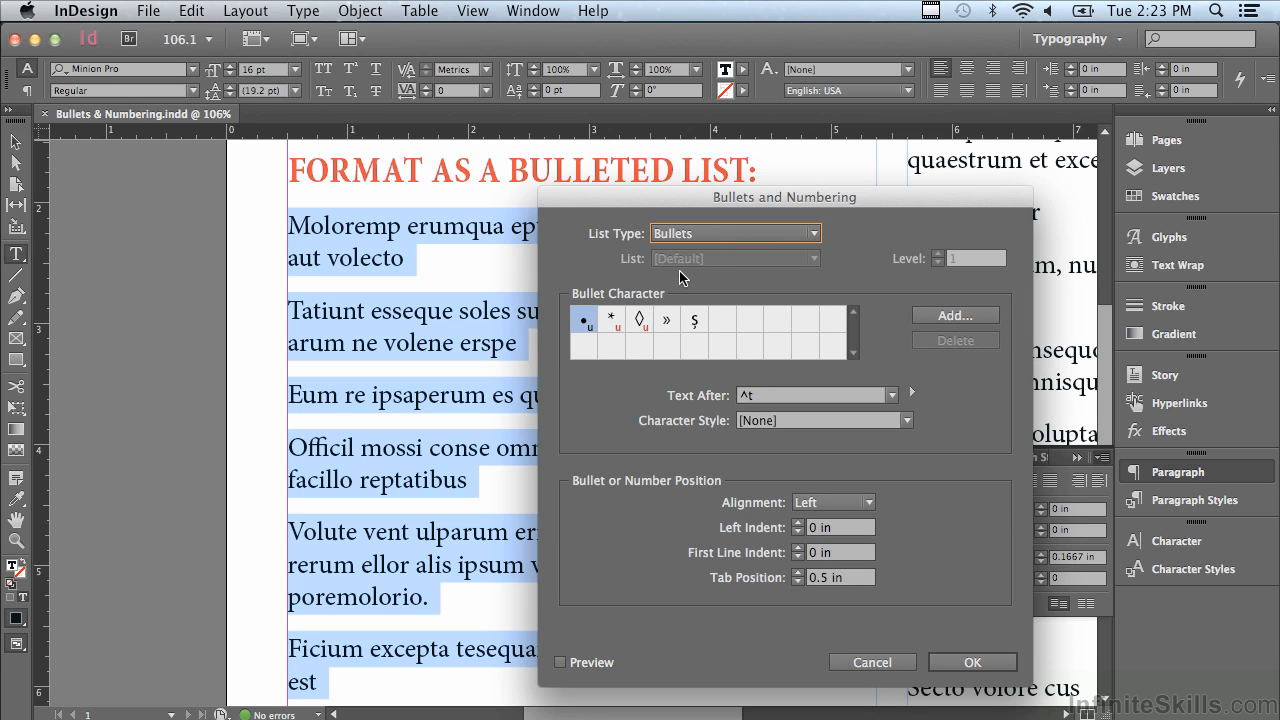
click(561, 663)
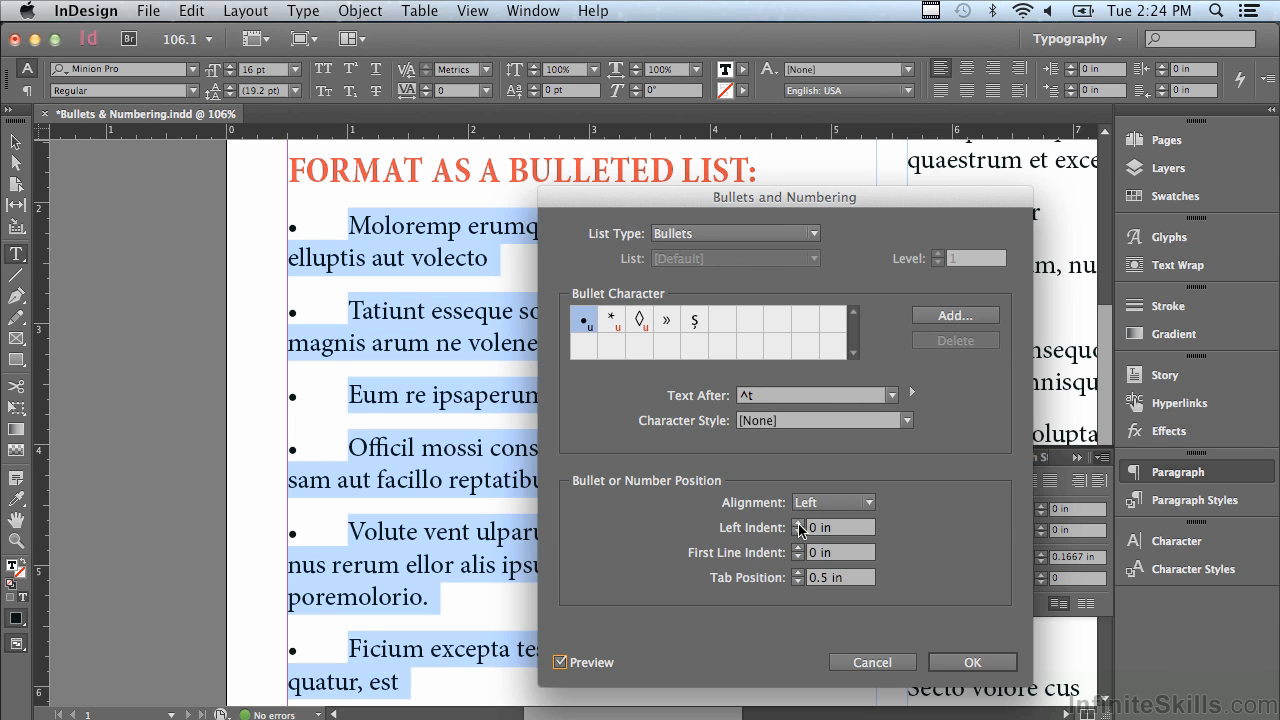
Step: Give the bulleted list a hanging indent with a left indent of 0.1875 in and a first line indent of -0.1875 in
click(798, 523)
click(798, 523)
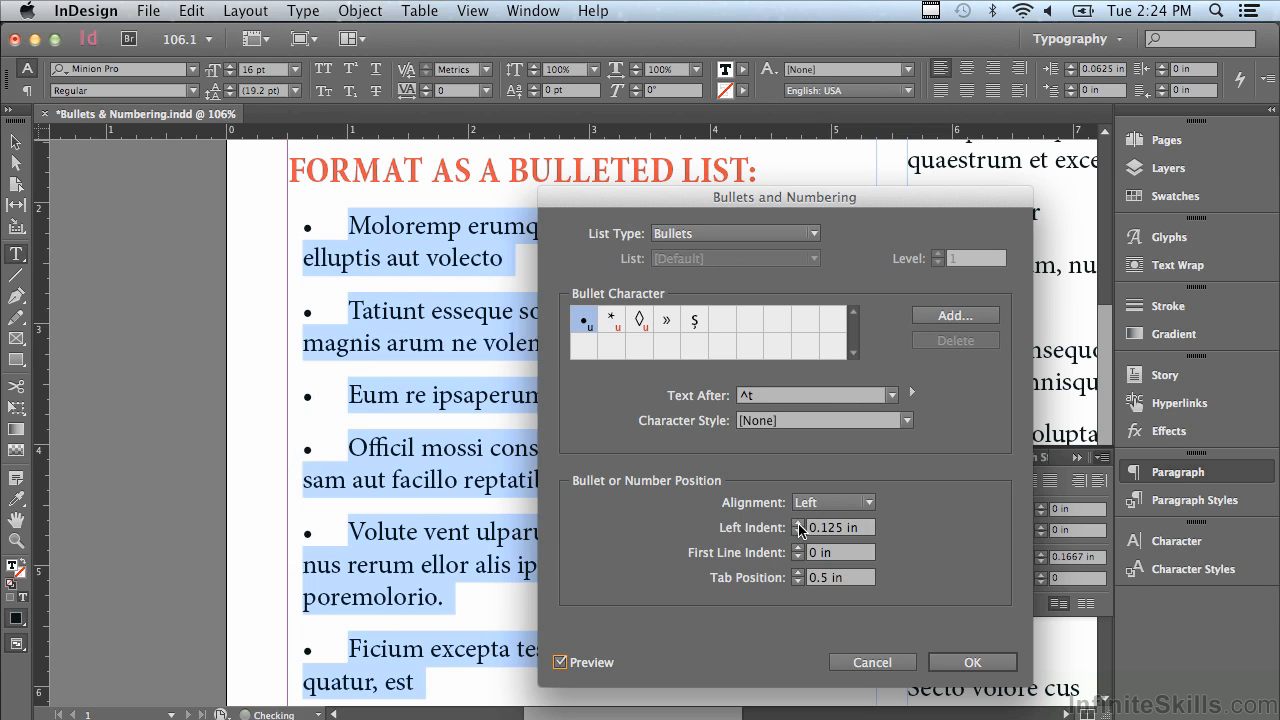
click(798, 523)
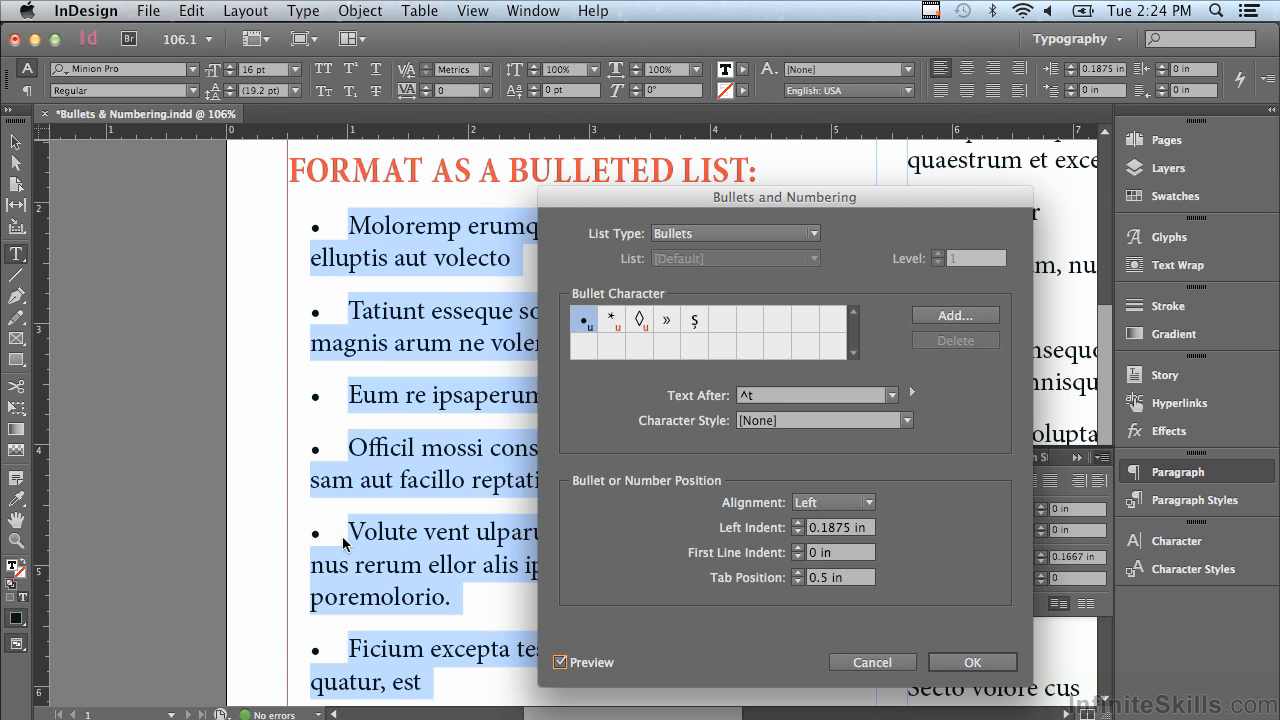
click(798, 557)
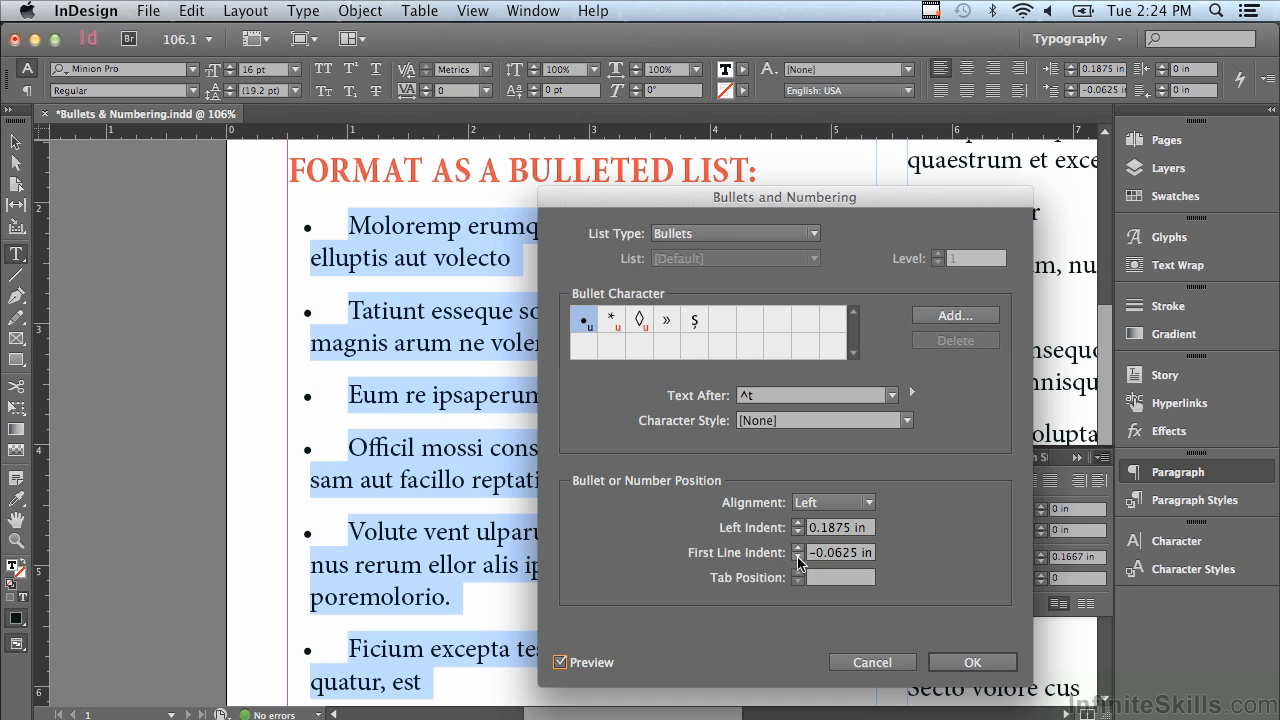
click(798, 561)
click(798, 561)
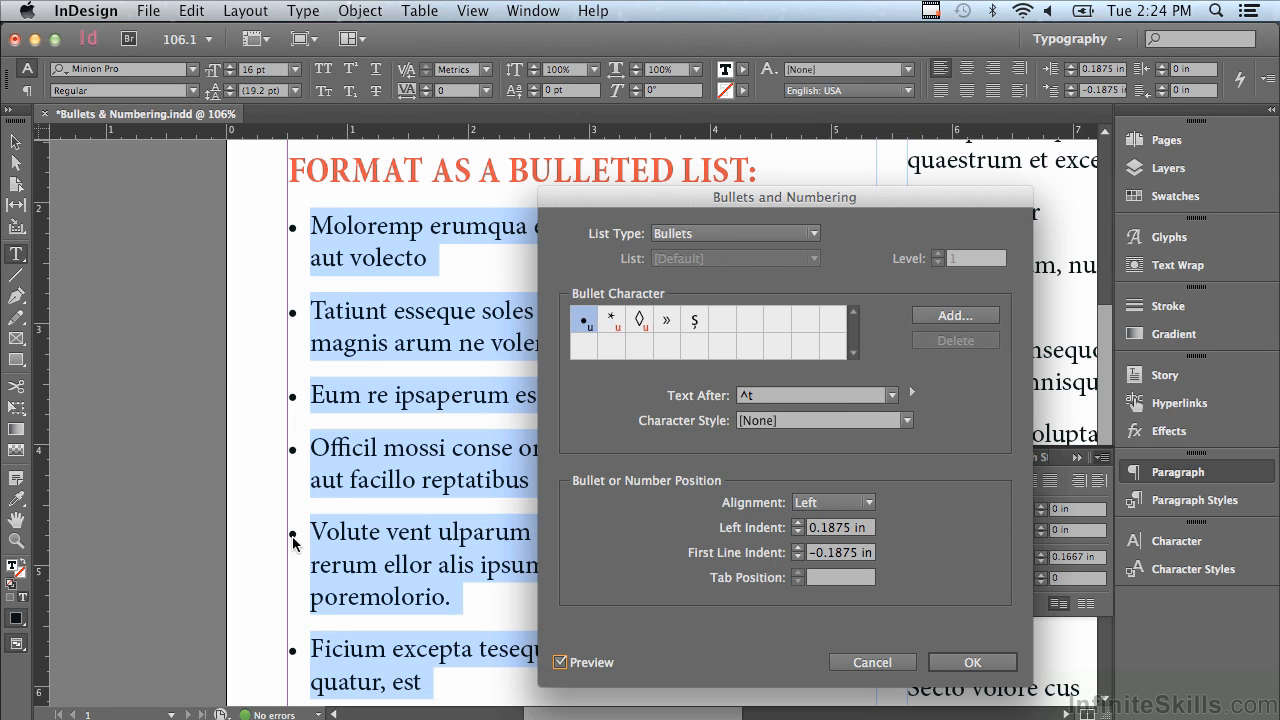
Step: Try a 0.3125 in left indent on the bulleted list and restore it to 0.1875 in
click(798, 524)
click(798, 524)
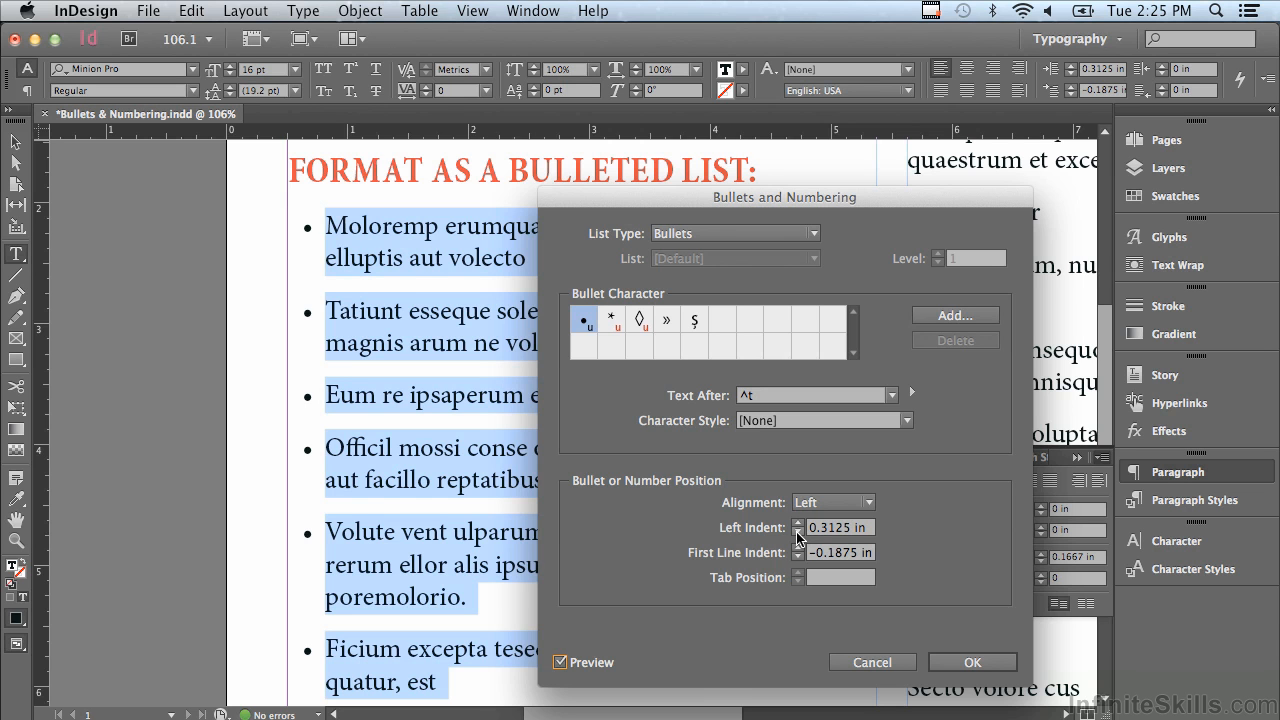
click(798, 533)
click(798, 533)
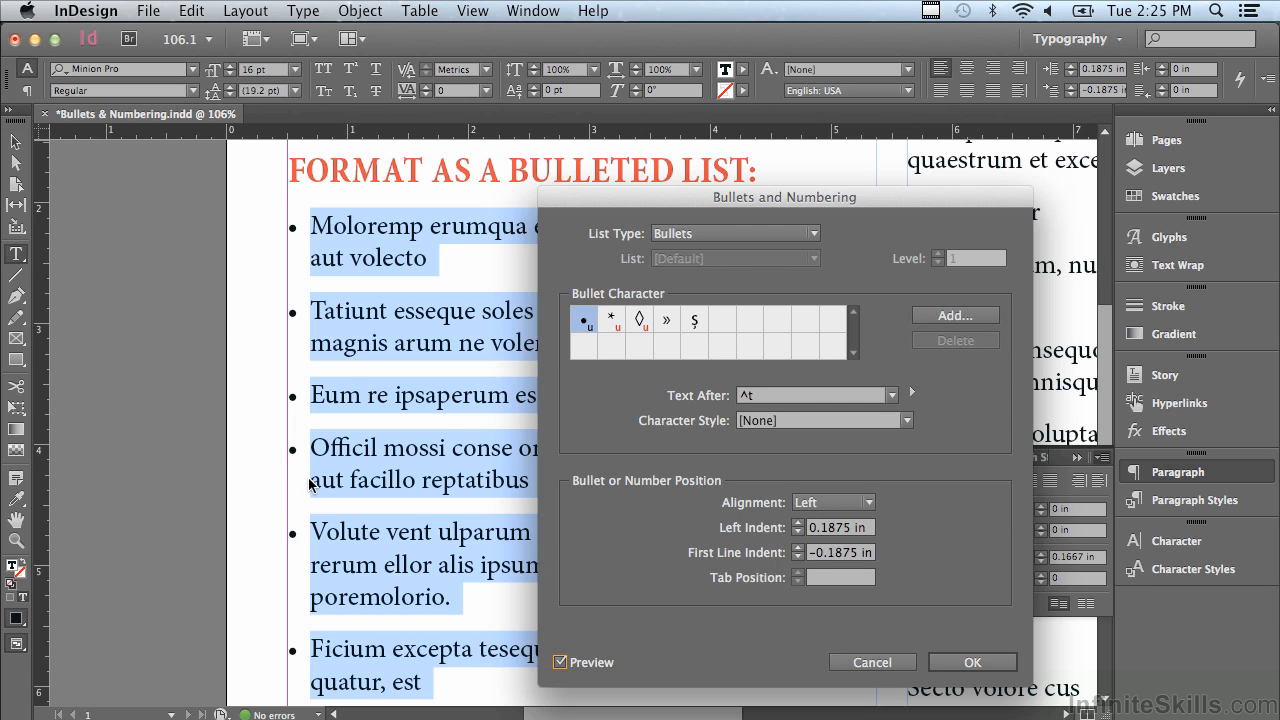
Step: Try the asterisk, the hollow lozenge and the double angle mark in turn as the list's bullet character
click(611, 320)
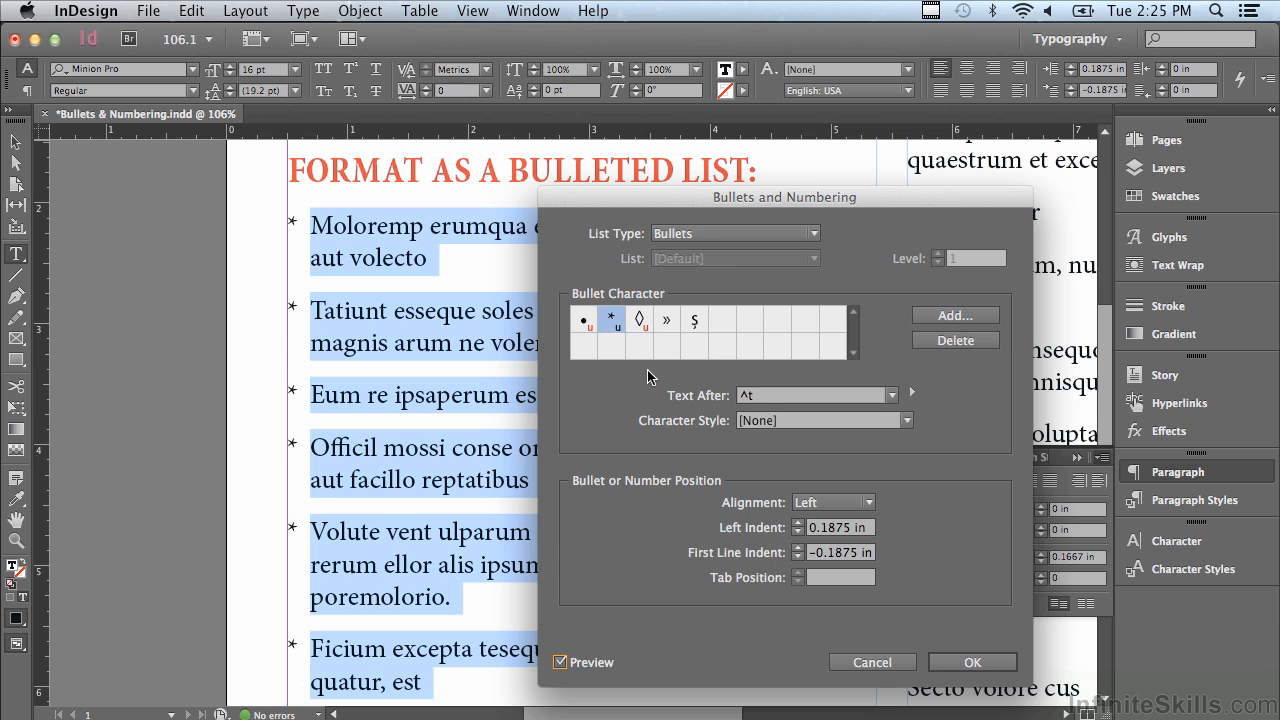
click(639, 320)
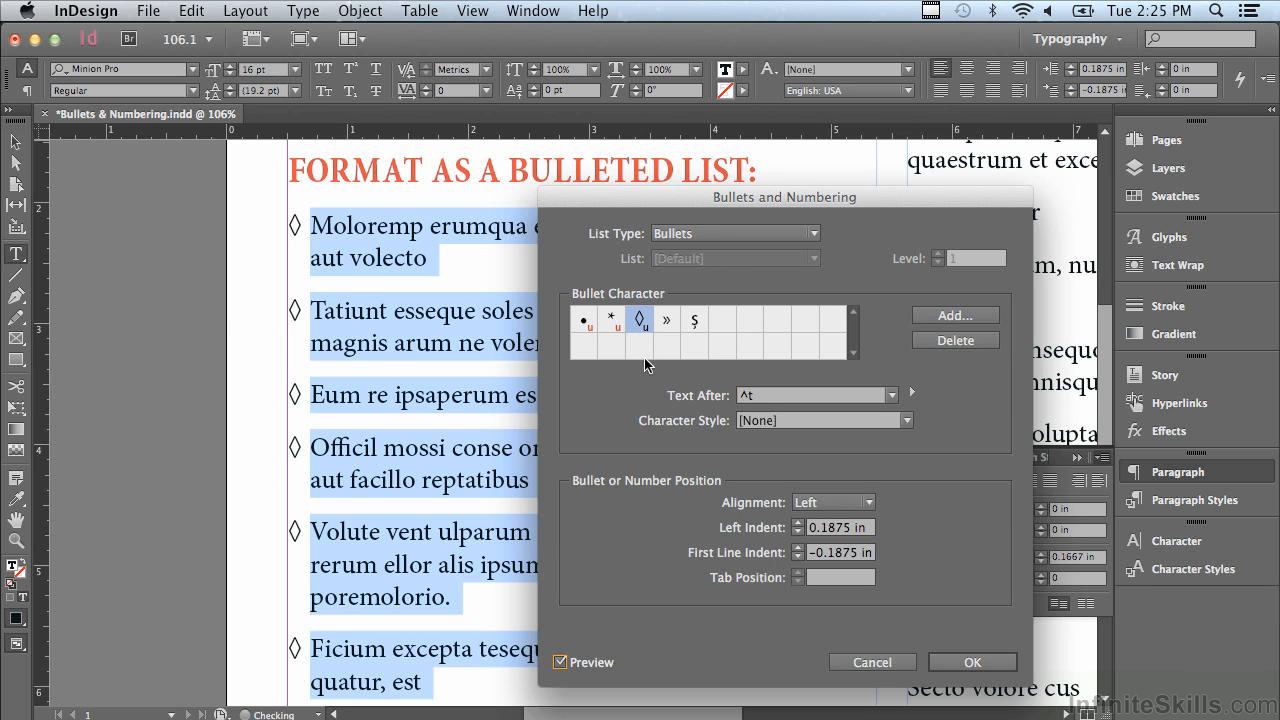
click(666, 320)
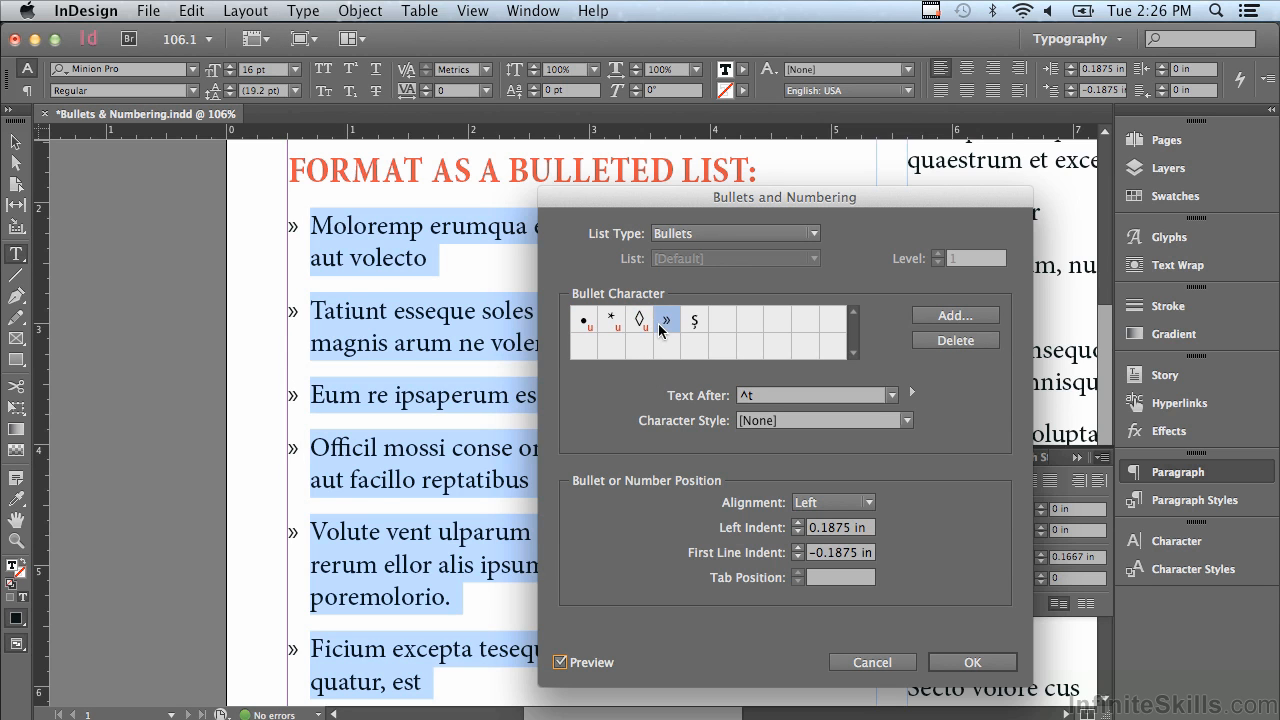
Step: Start adding new bullet characters and show the glyphs of the Wingdings font family
click(932, 316)
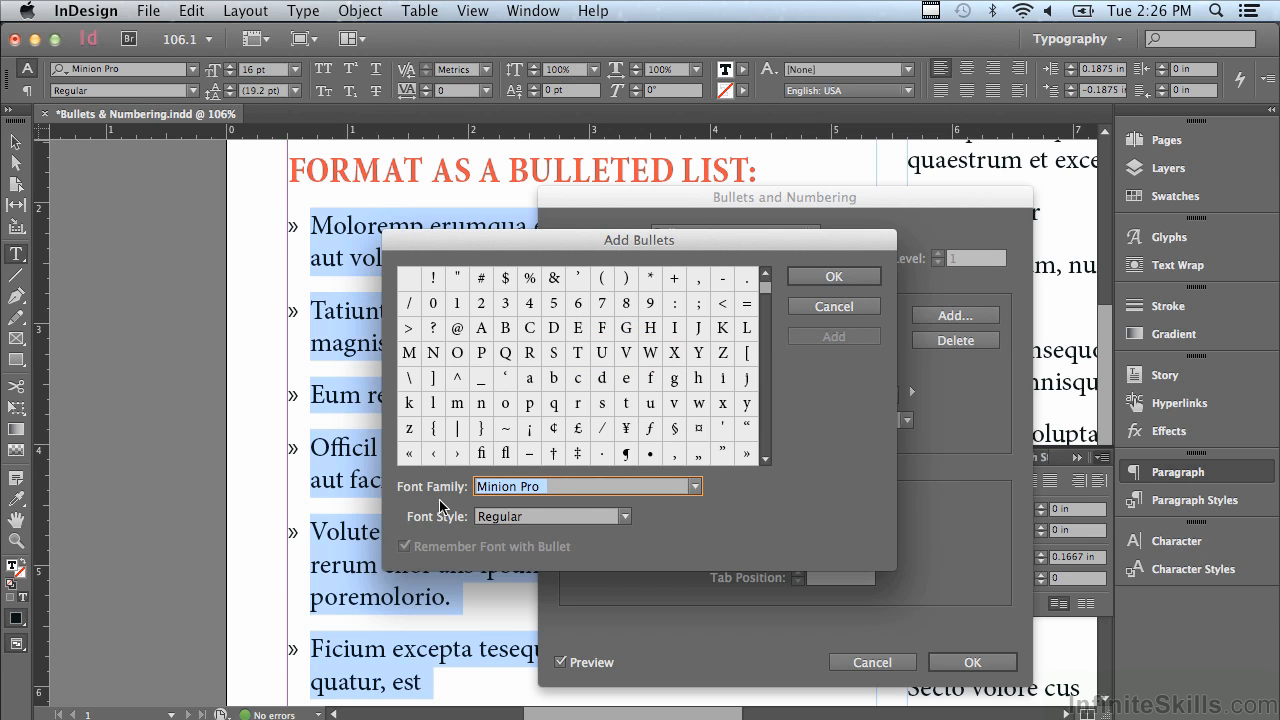
click(695, 487)
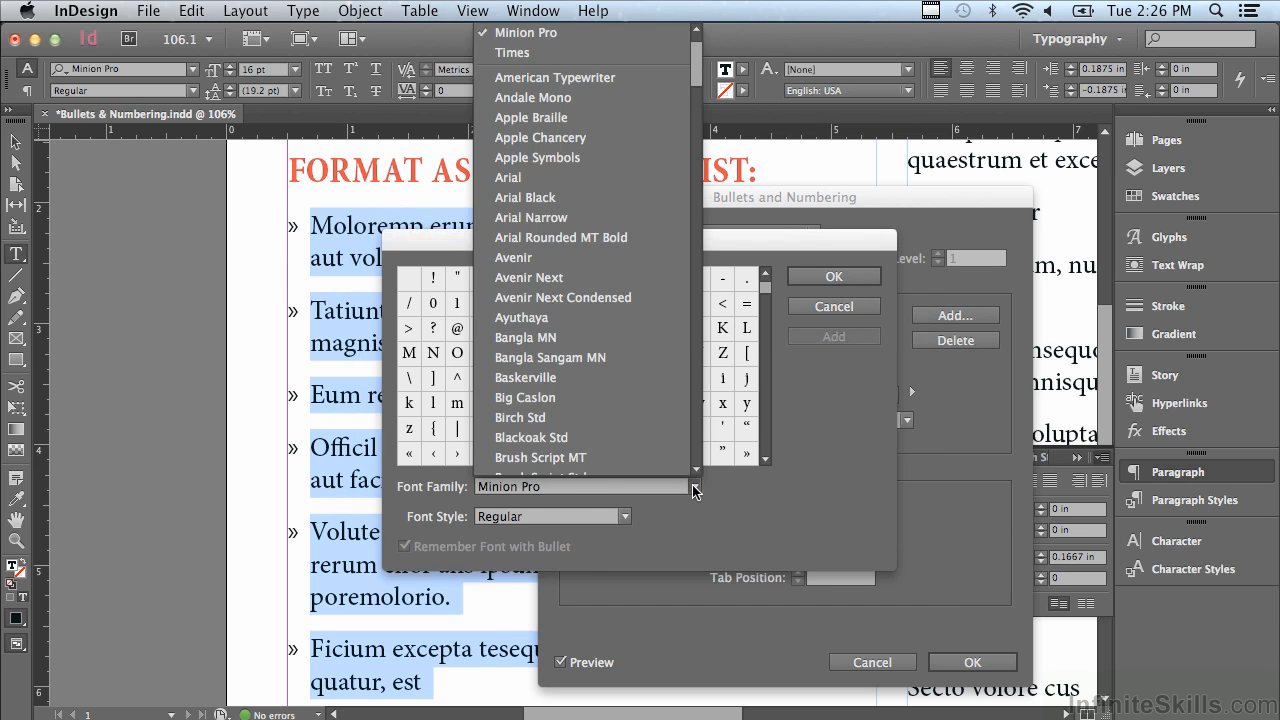
drag(696, 50, 714, 307)
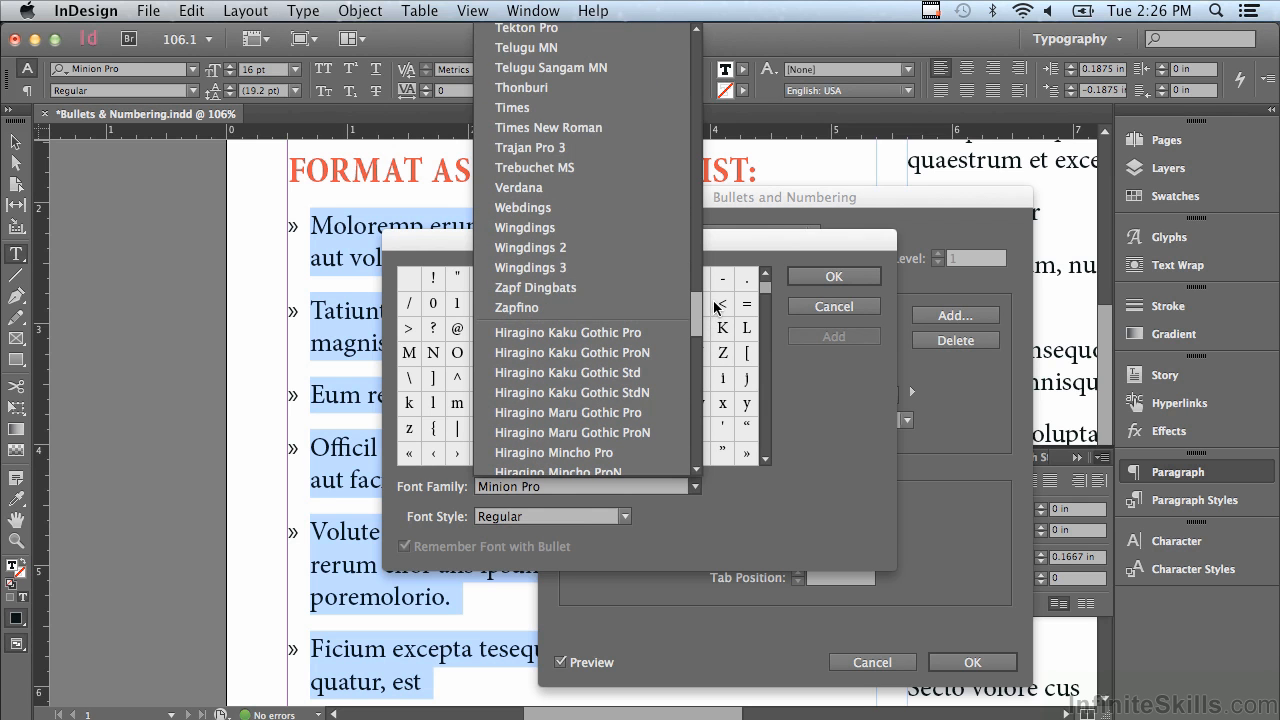
click(533, 228)
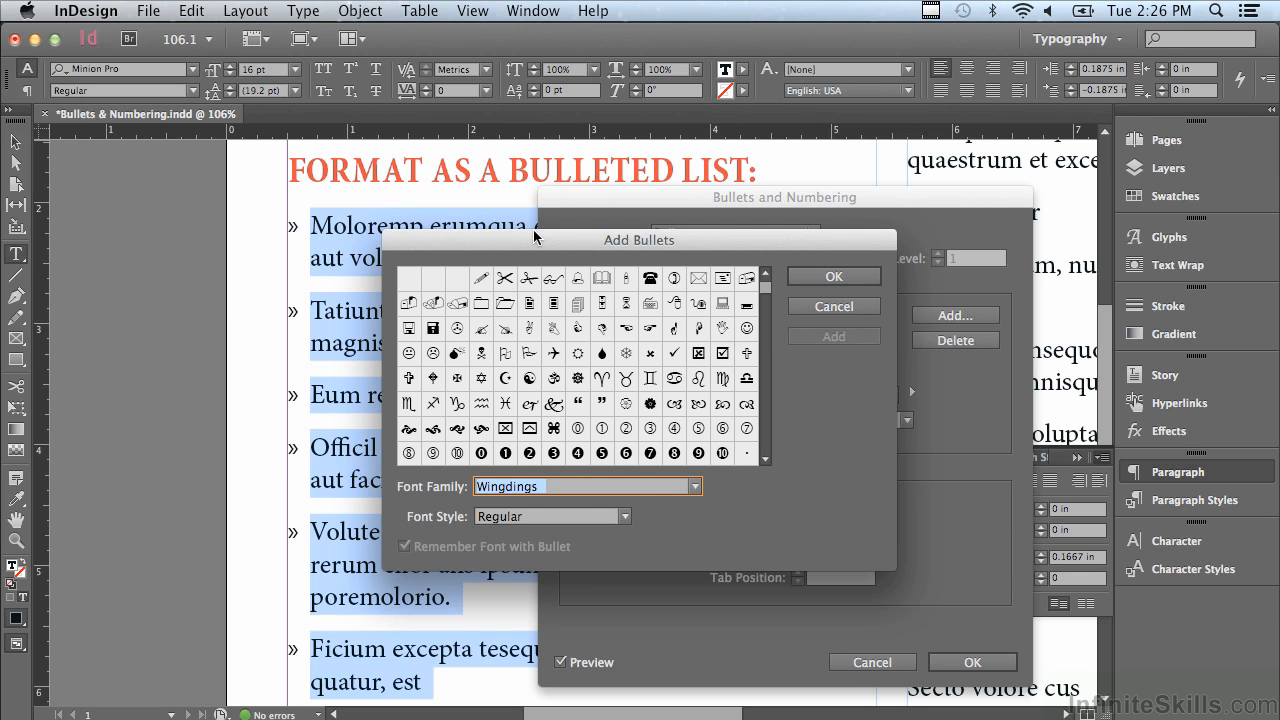
Step: Add the small and the large solid square Wingdings glyphs to the available bullet characters
click(765, 459)
click(765, 459)
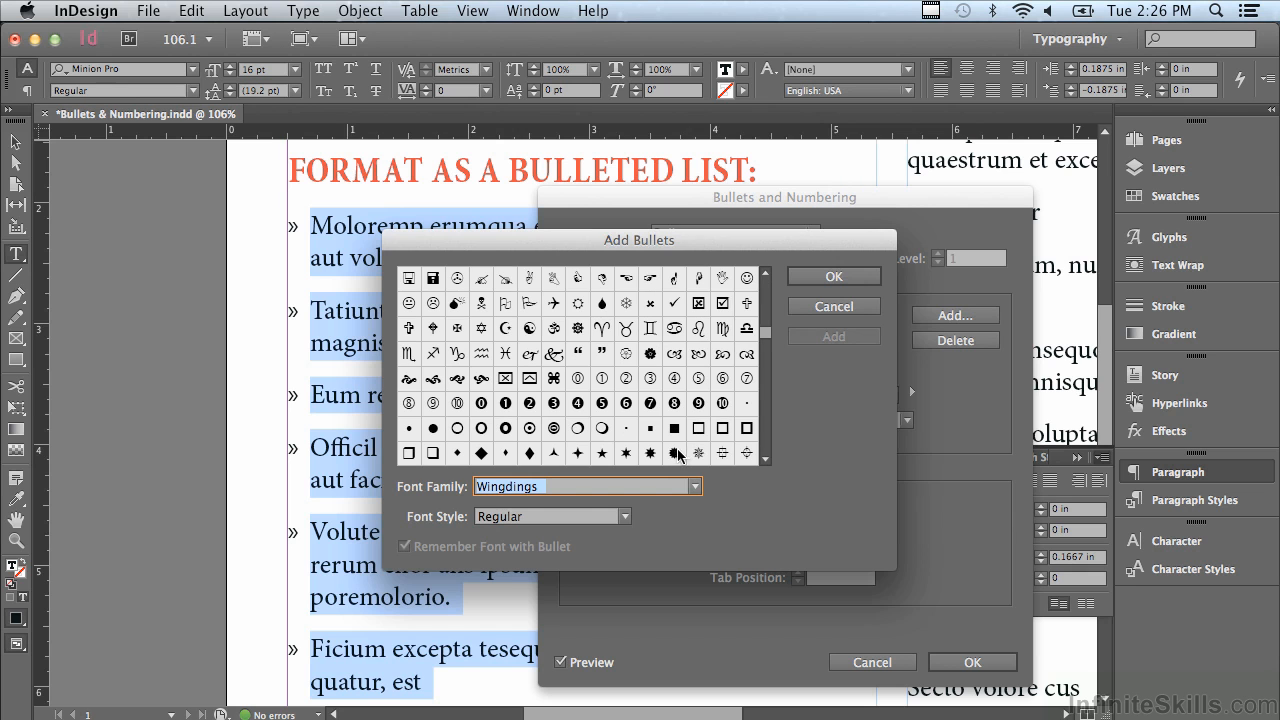
click(650, 429)
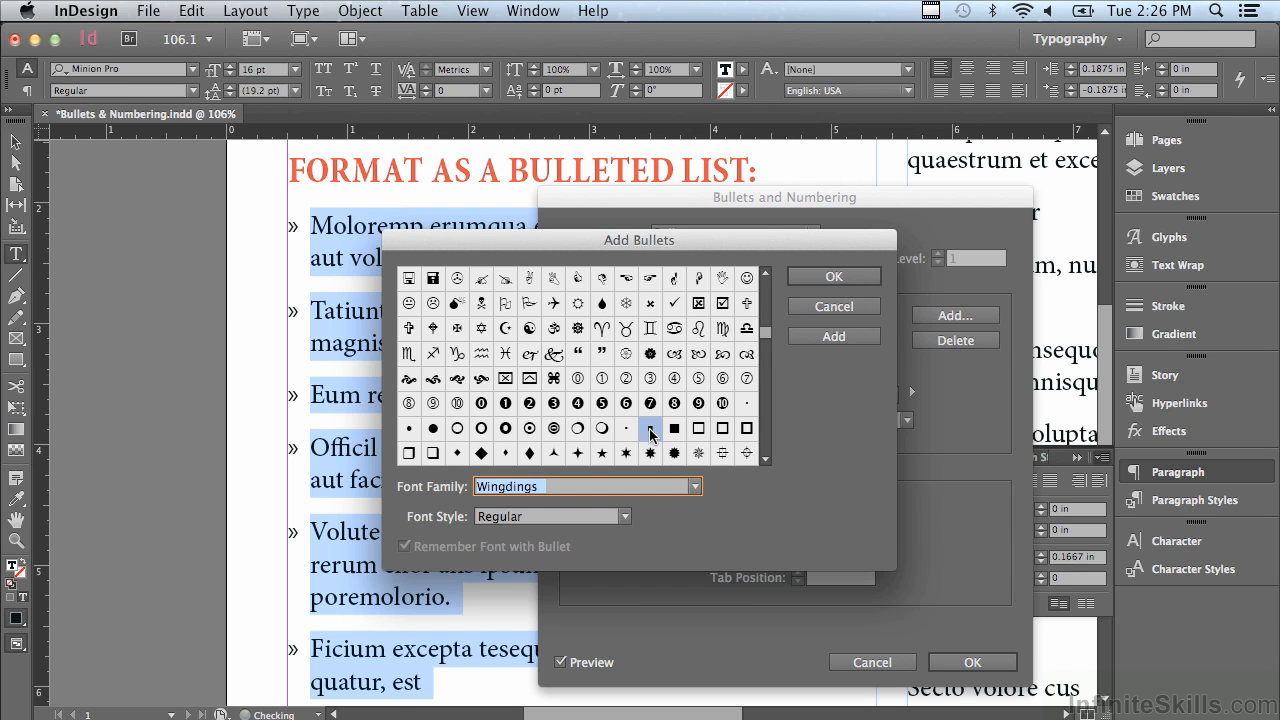
click(813, 336)
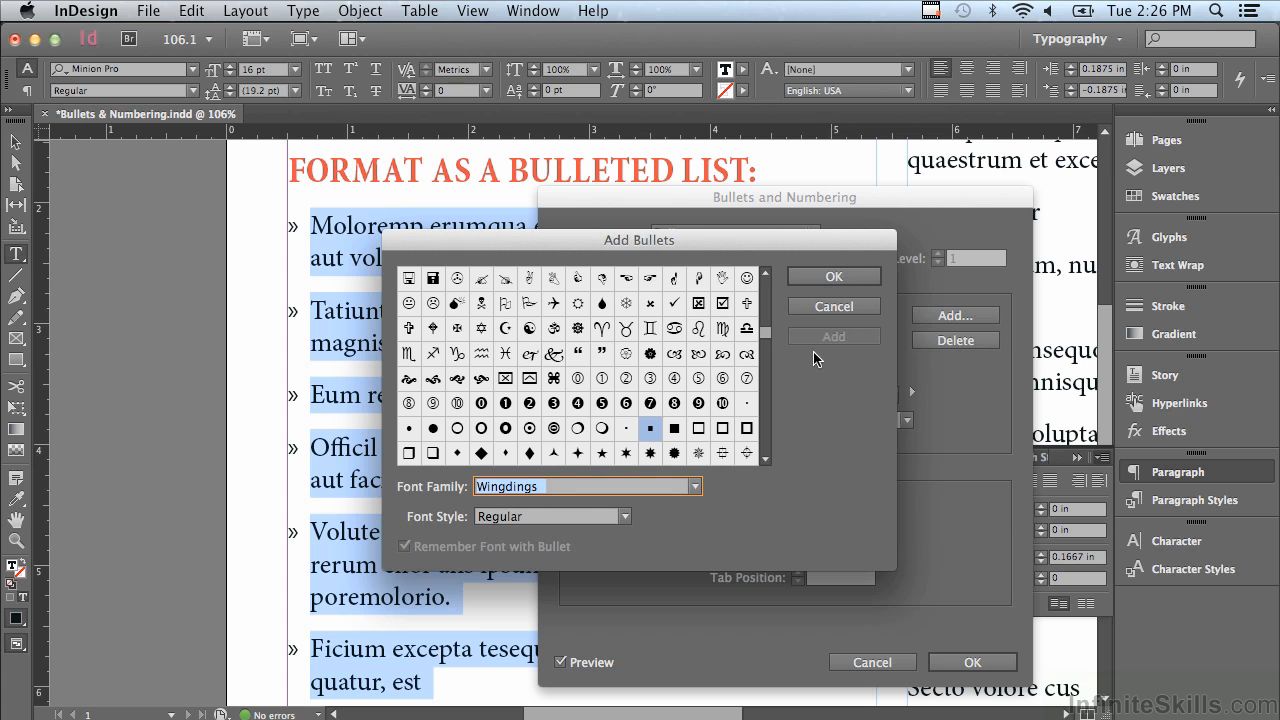
click(675, 430)
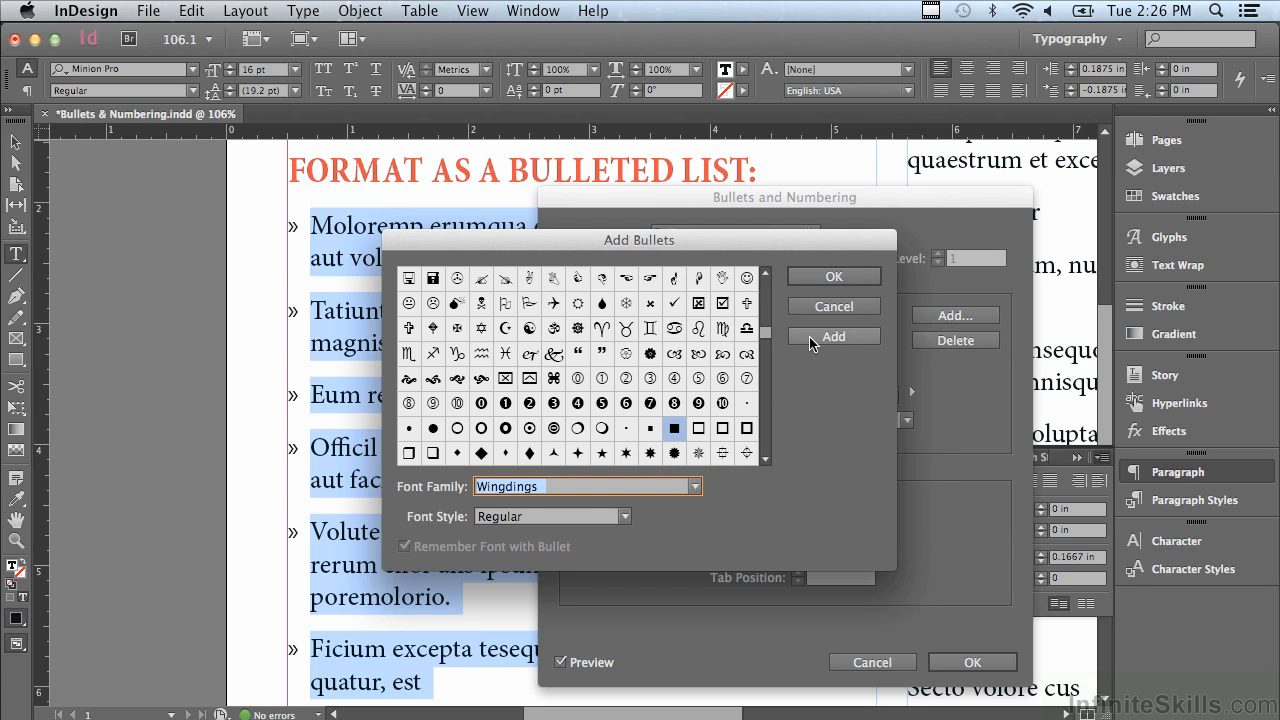
click(809, 336)
Step: Add the small solid diamond and the small and large narrow diamonds as bullet characters, and apply the large solid square to the list
click(457, 454)
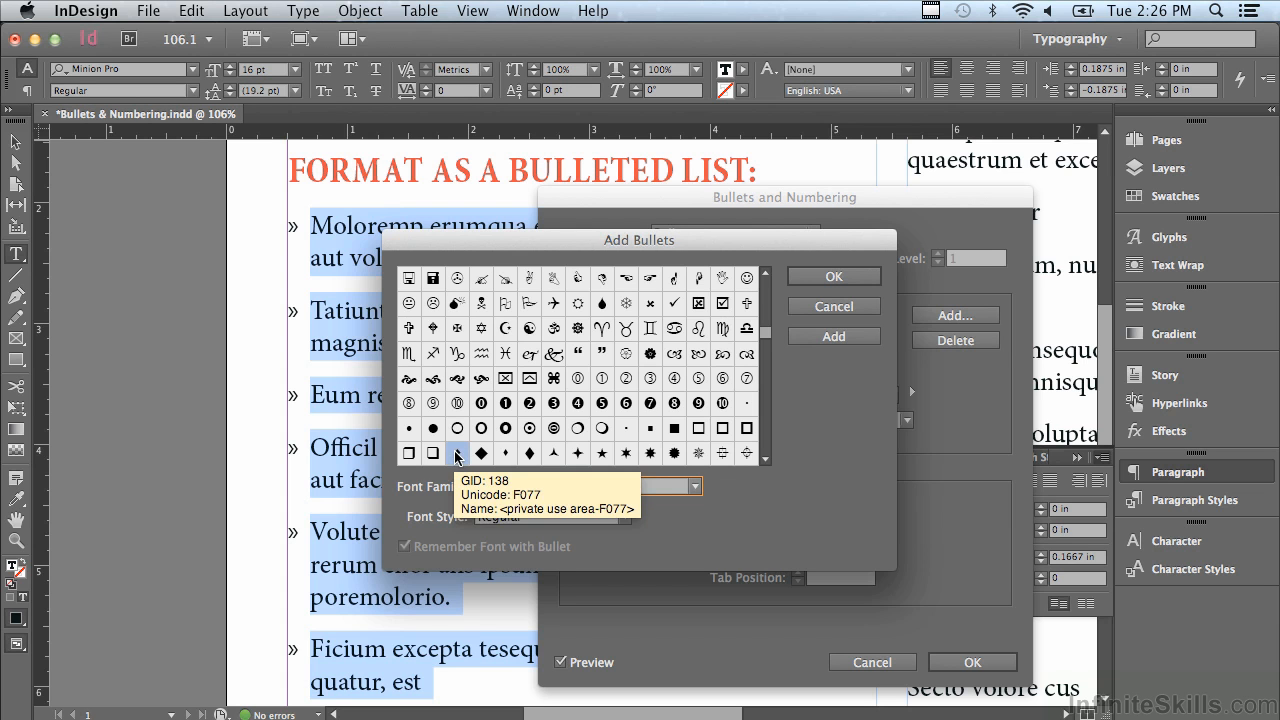
click(803, 336)
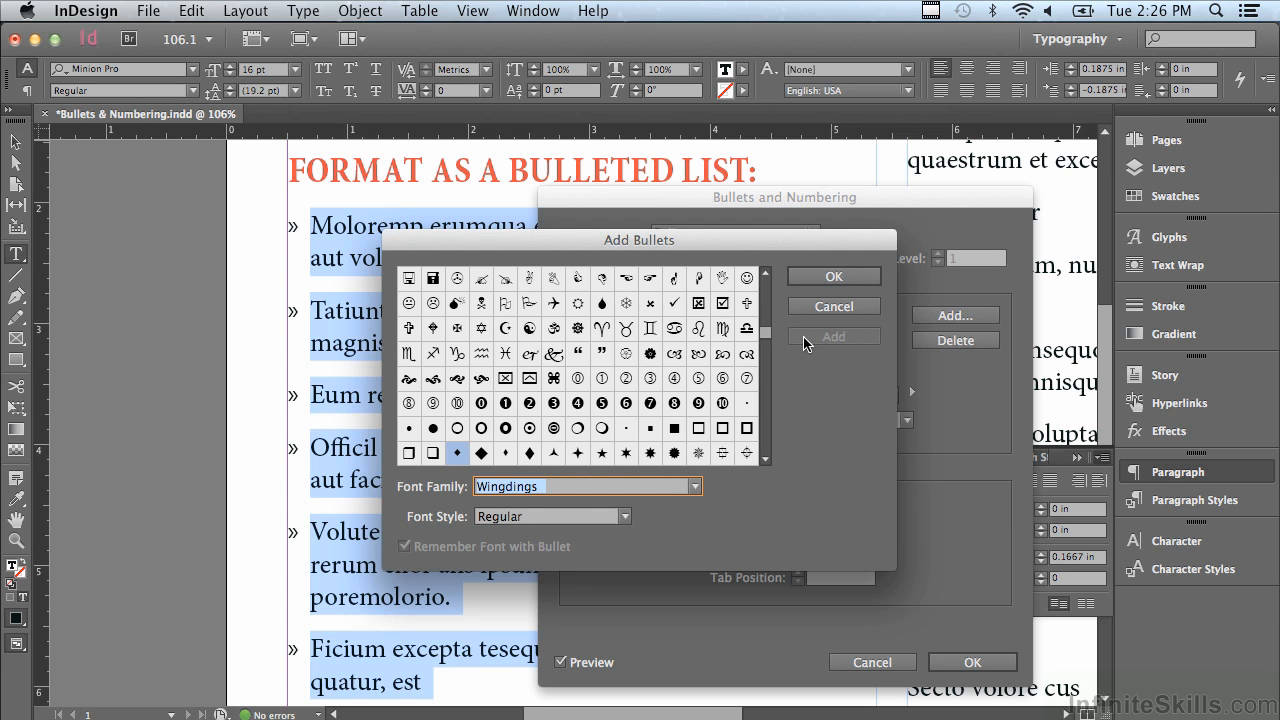
click(506, 456)
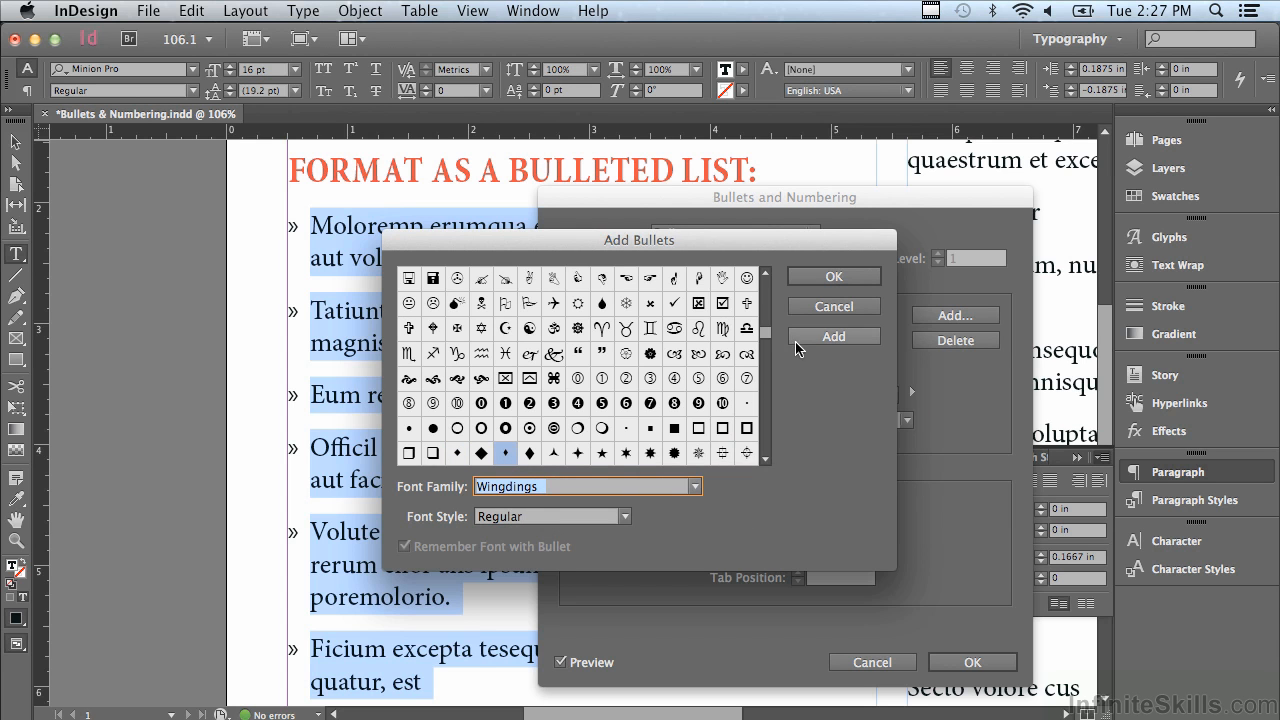
click(796, 336)
click(530, 455)
click(800, 337)
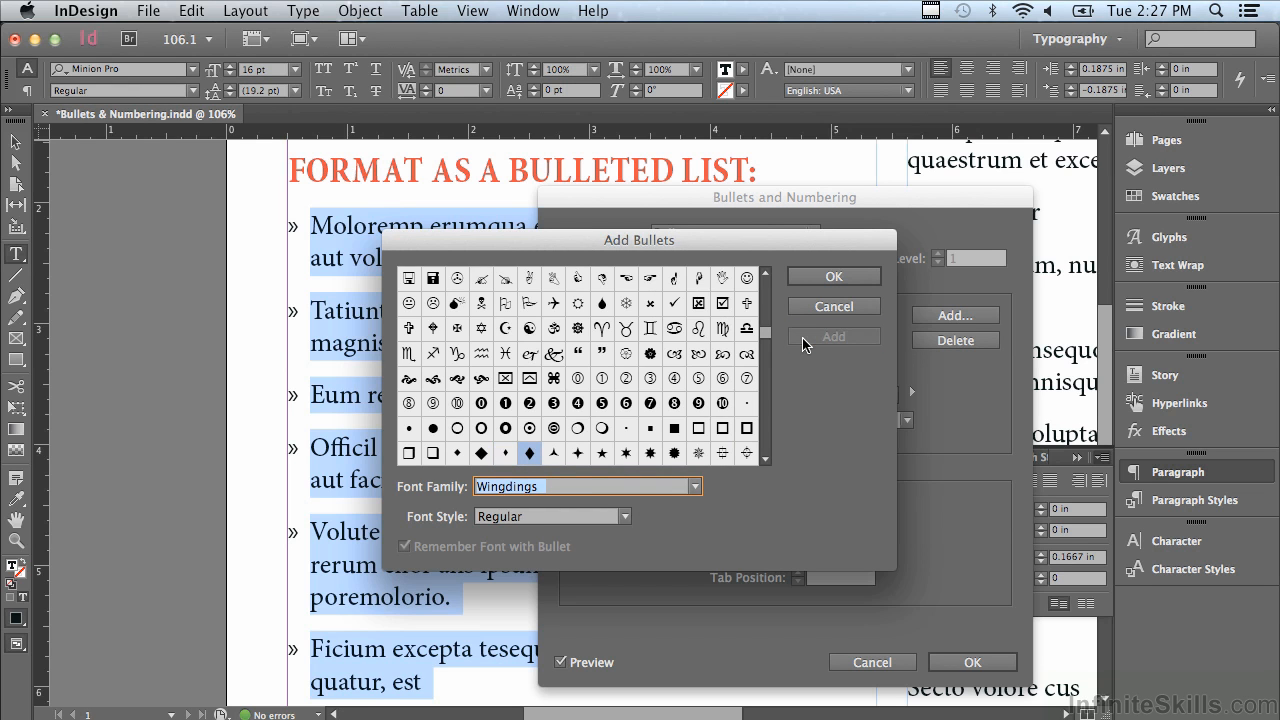
click(805, 279)
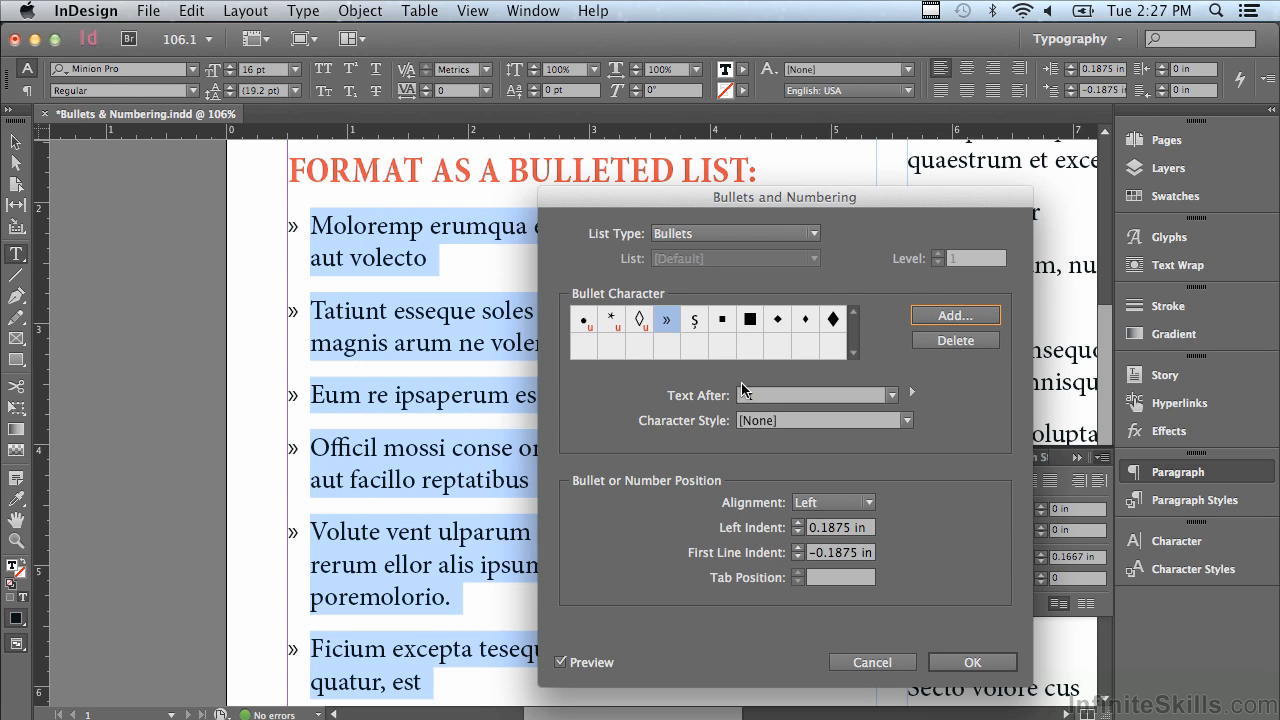
click(750, 320)
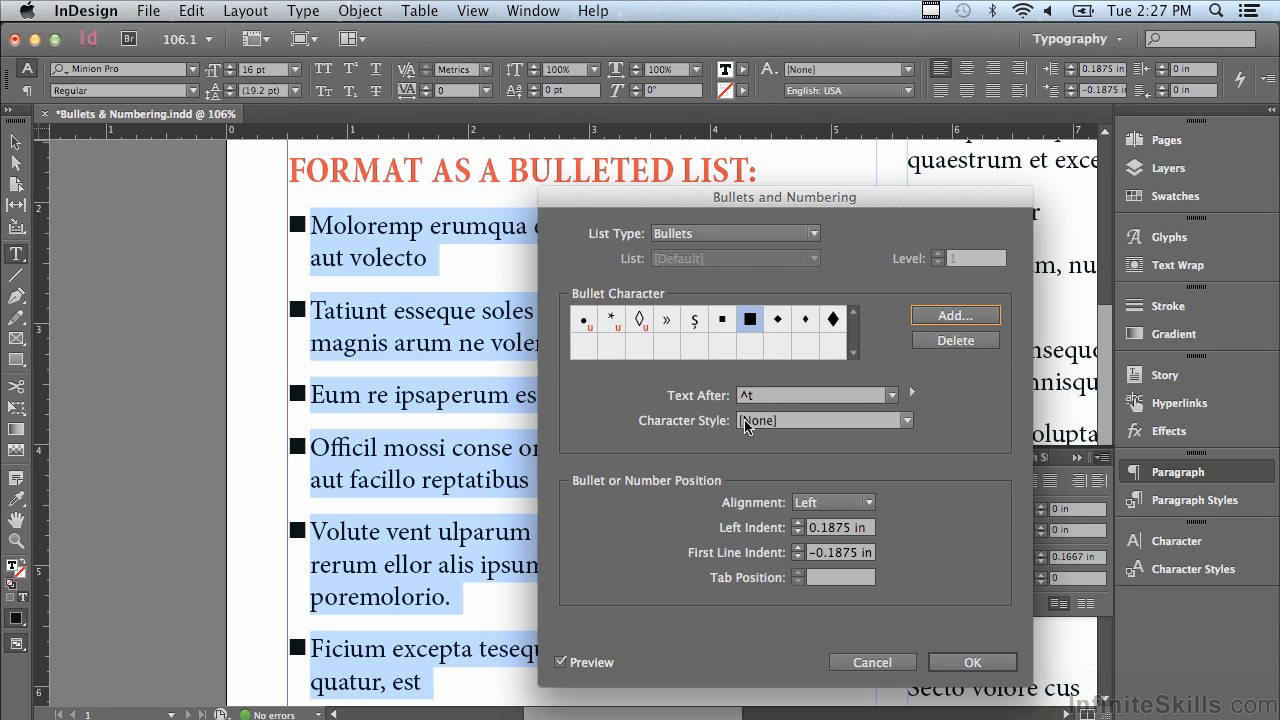
Step: Use the small solid diamond as the list's bullet, give the bullets the RED character style, and apply the settings
click(834, 322)
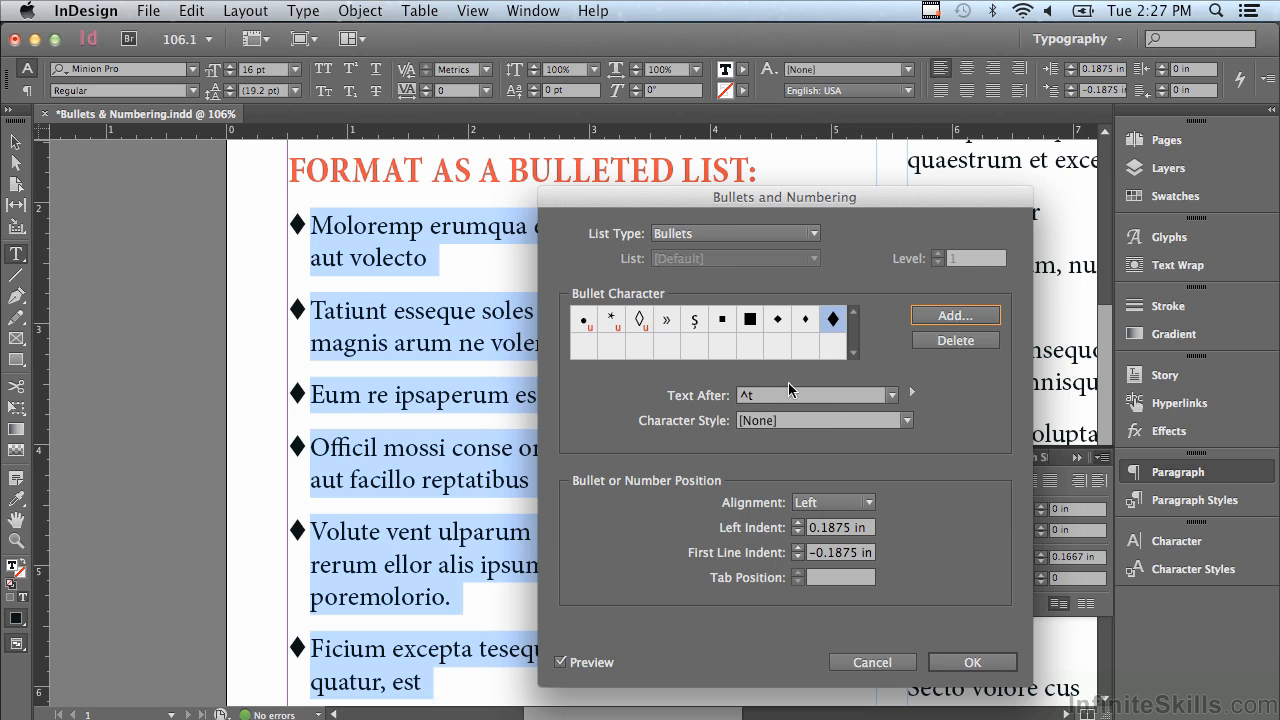
click(778, 322)
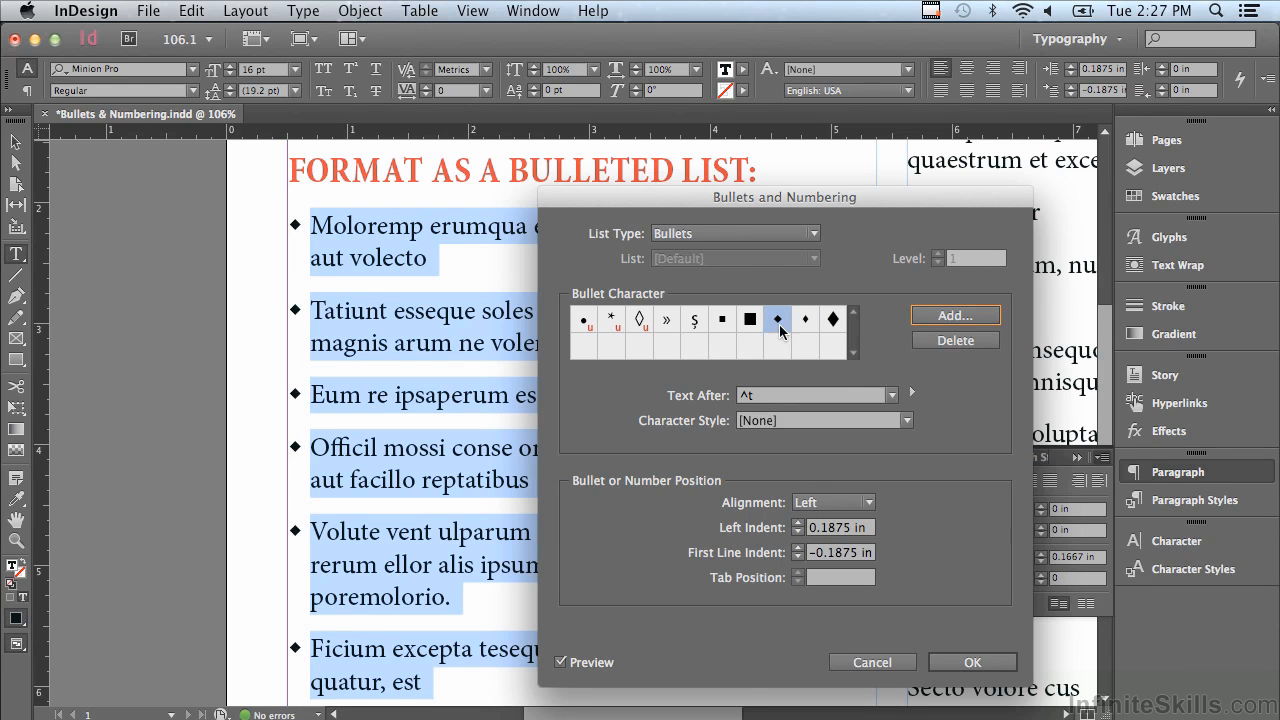
mouse_move(780, 329)
click(792, 421)
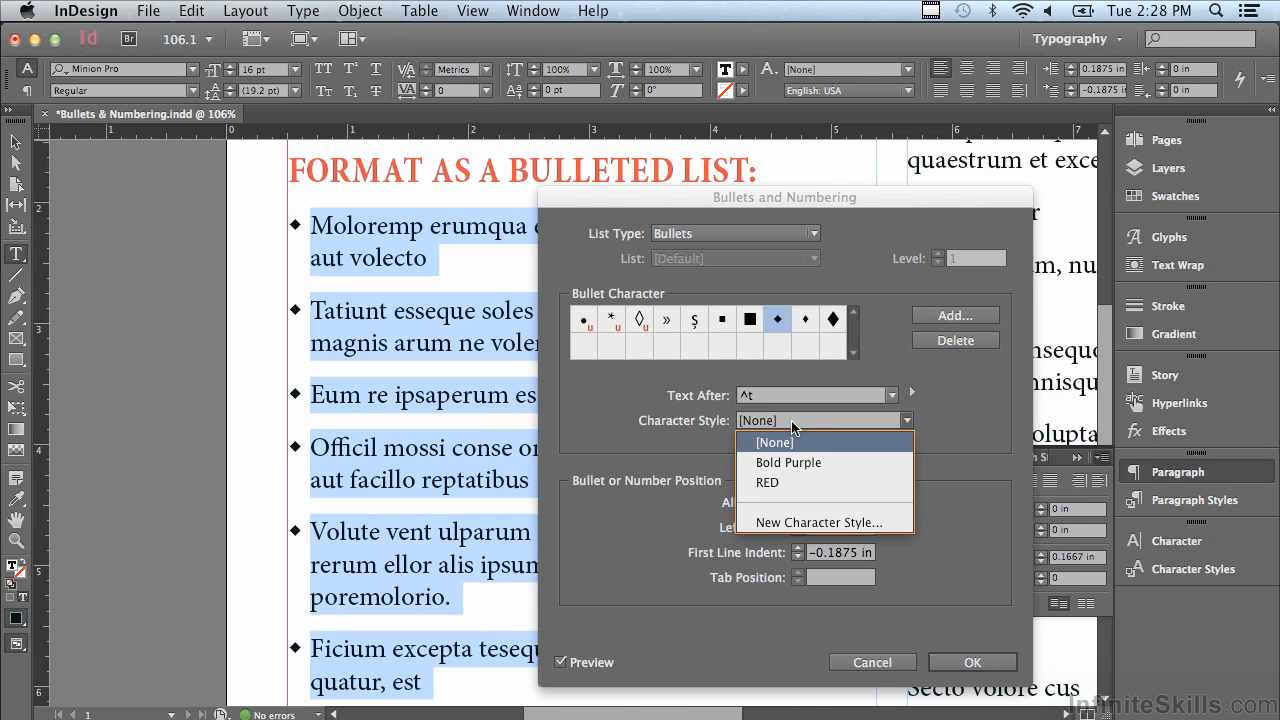
click(776, 482)
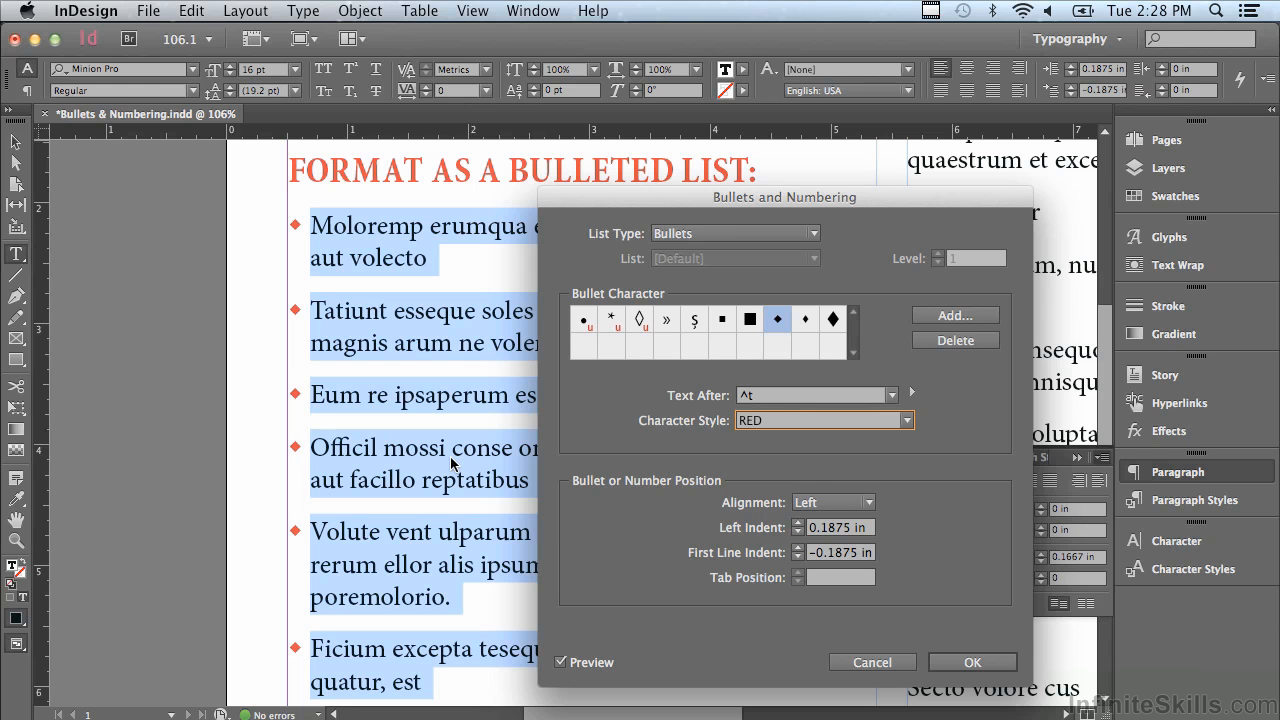
click(940, 662)
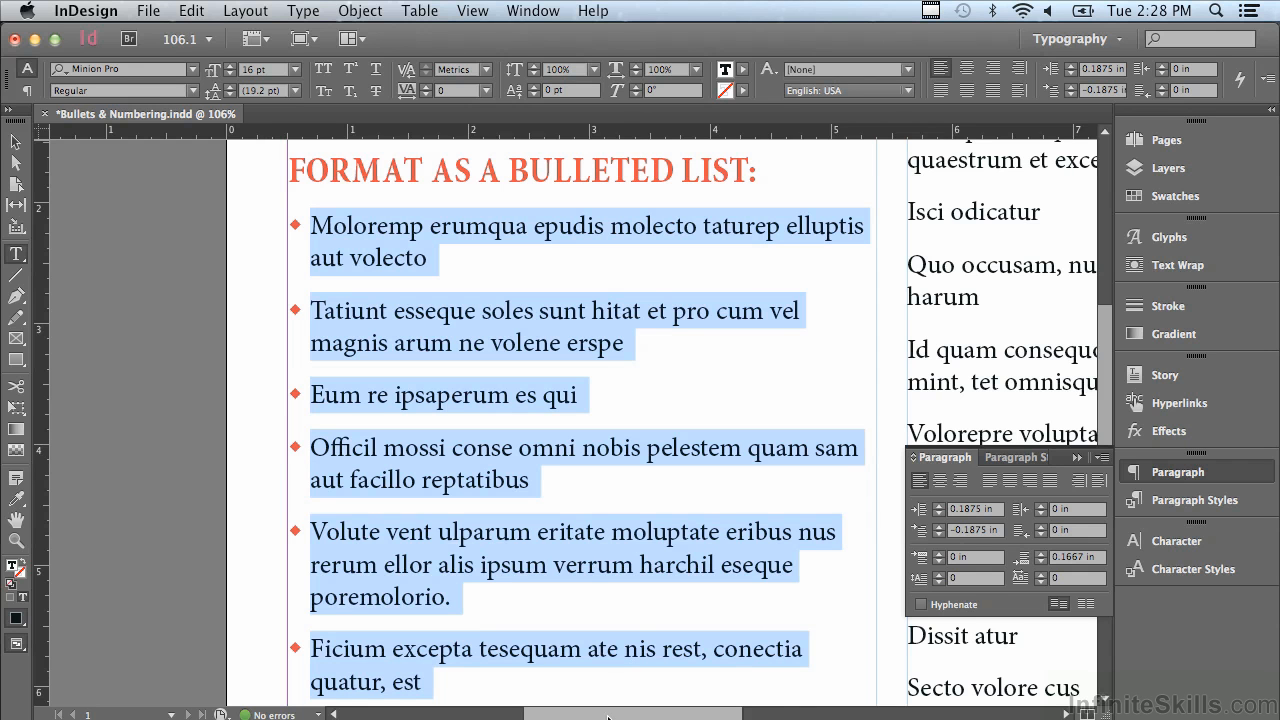
Step: Turn all the paragraphs under the heading "Format a numbered list with levels" into a numbered list
drag(607, 716, 740, 716)
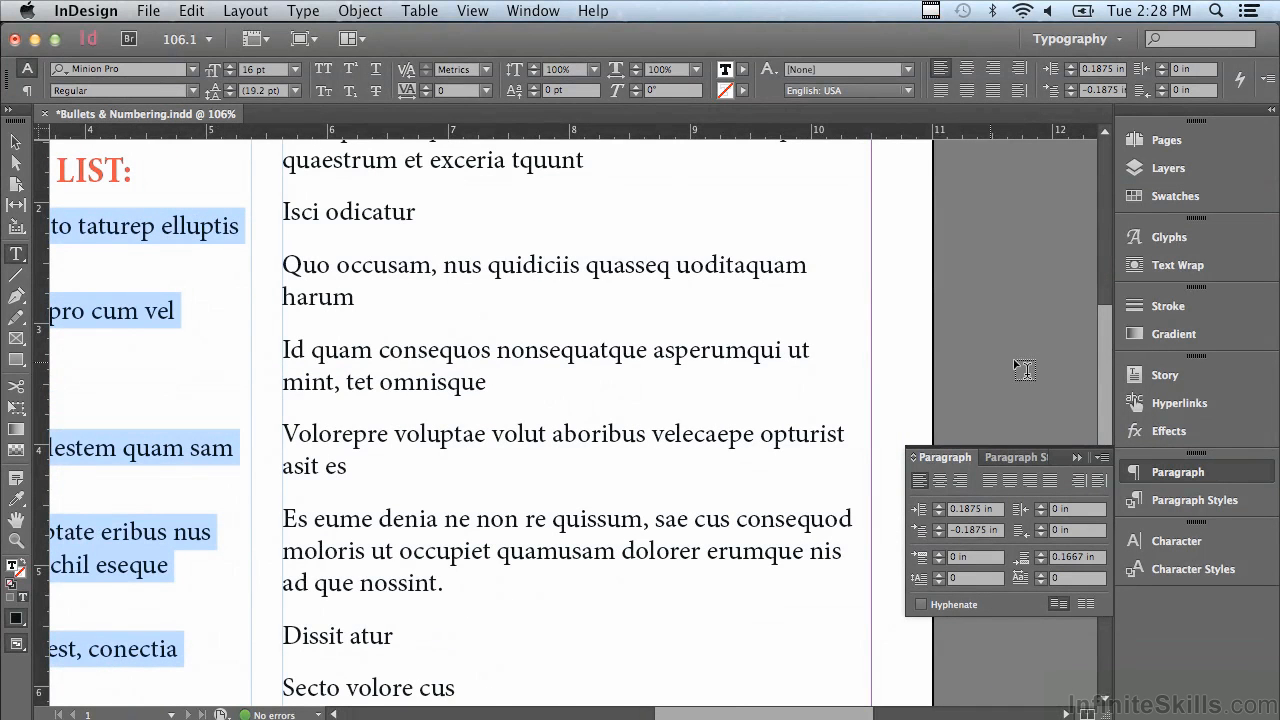
drag(1102, 369, 1091, 317)
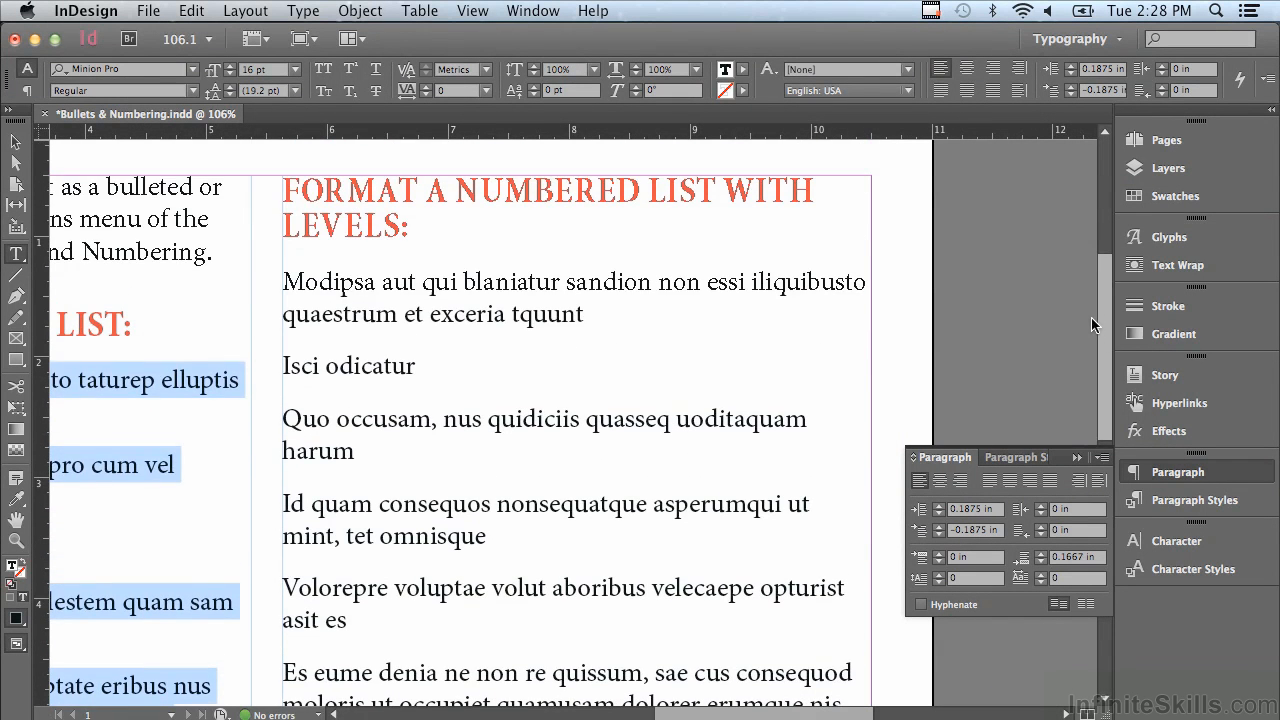
click(285, 282)
drag(285, 282, 682, 580)
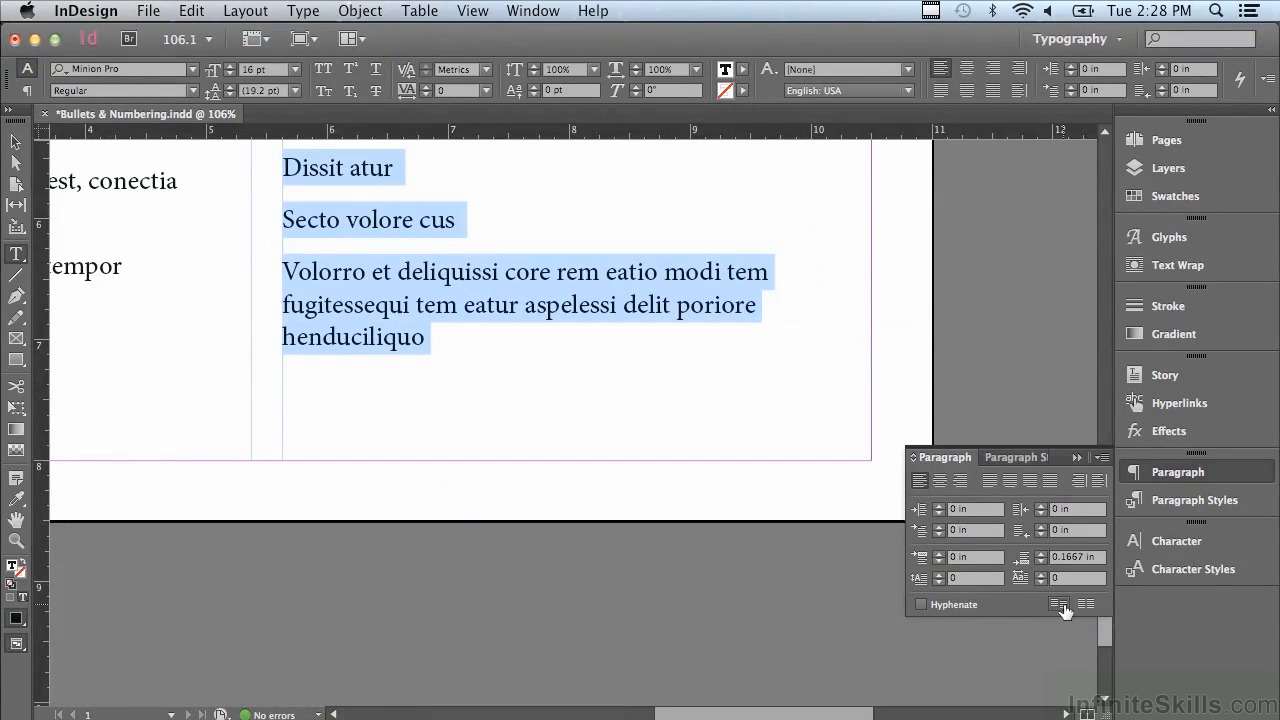
drag(1099, 624, 1110, 437)
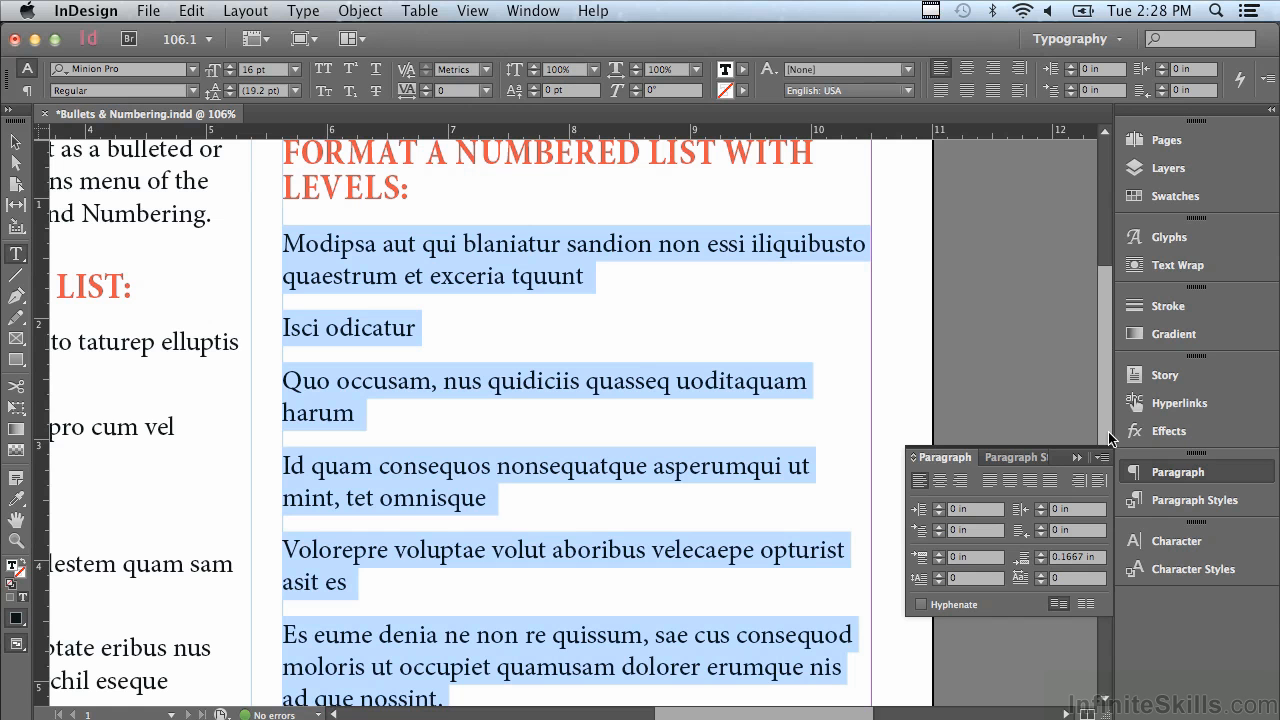
click(1100, 458)
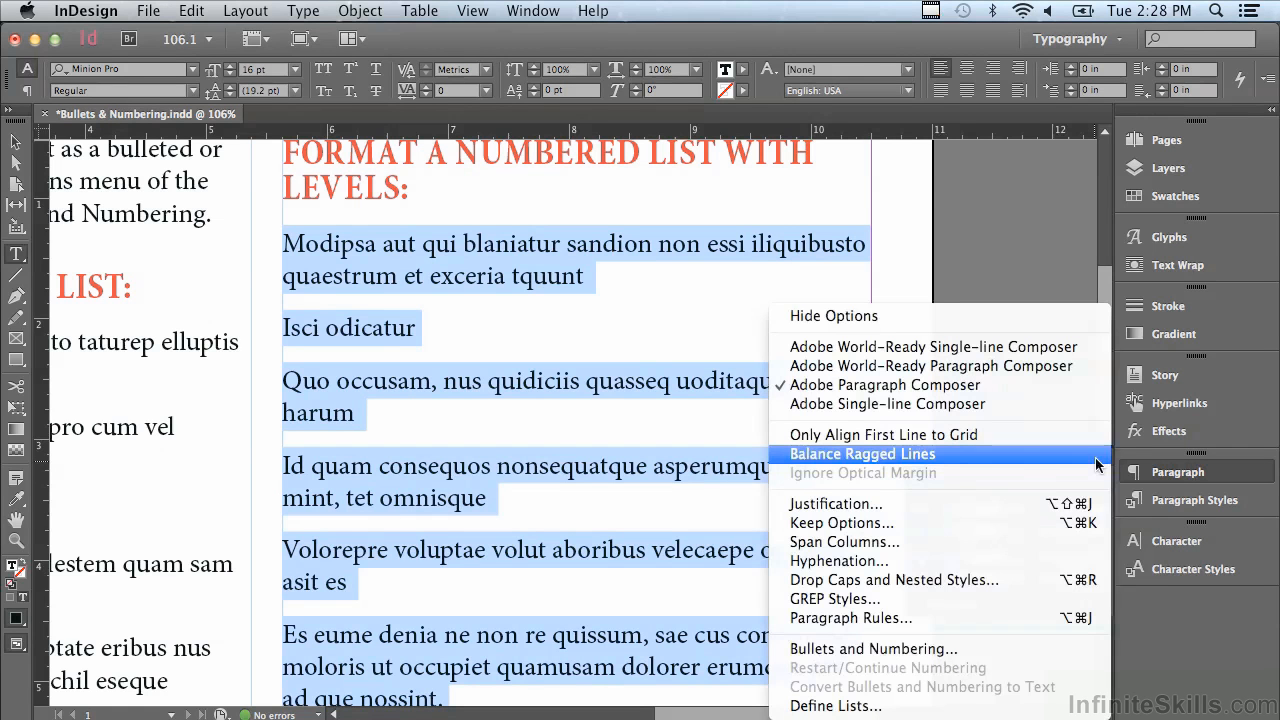
click(1012, 650)
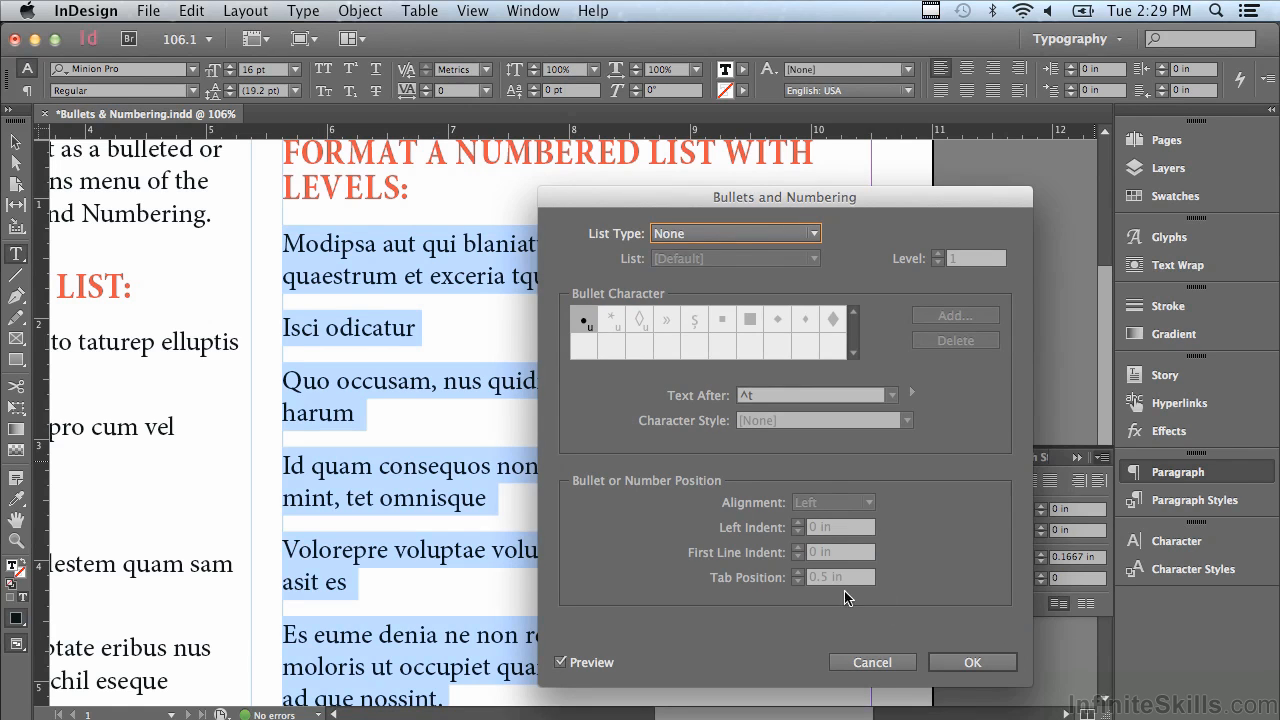
click(706, 235)
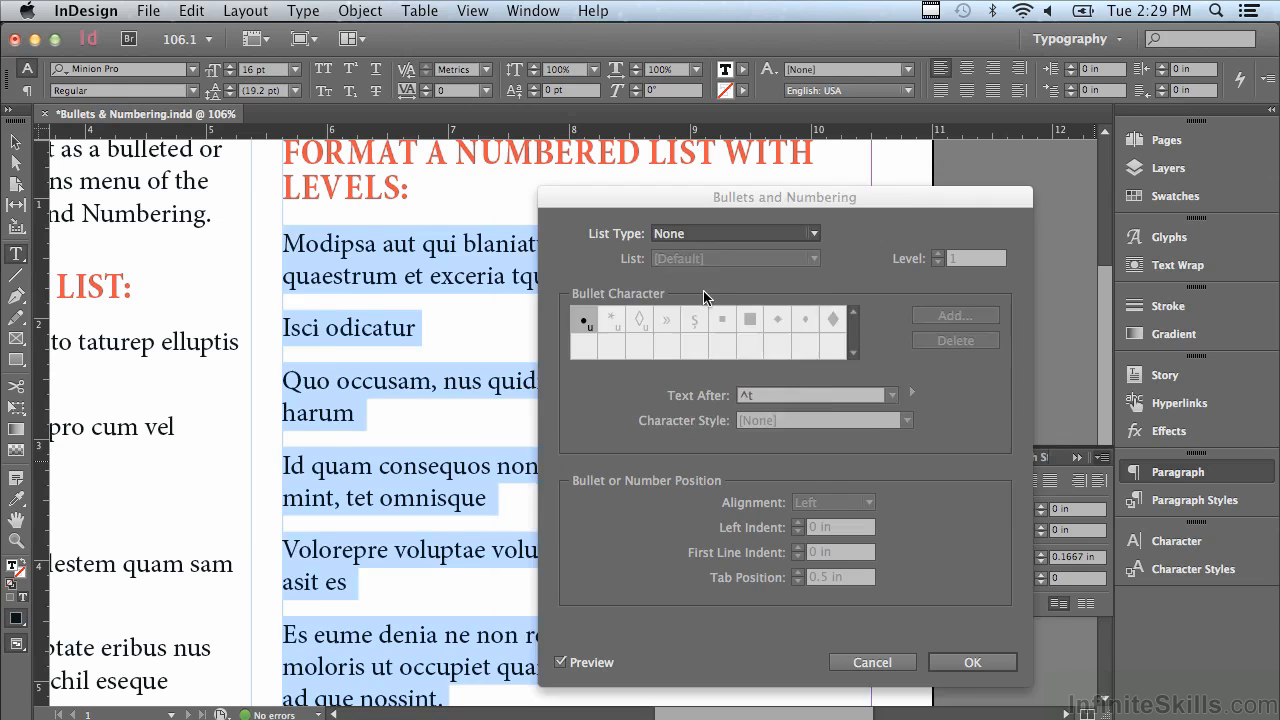
click(705, 295)
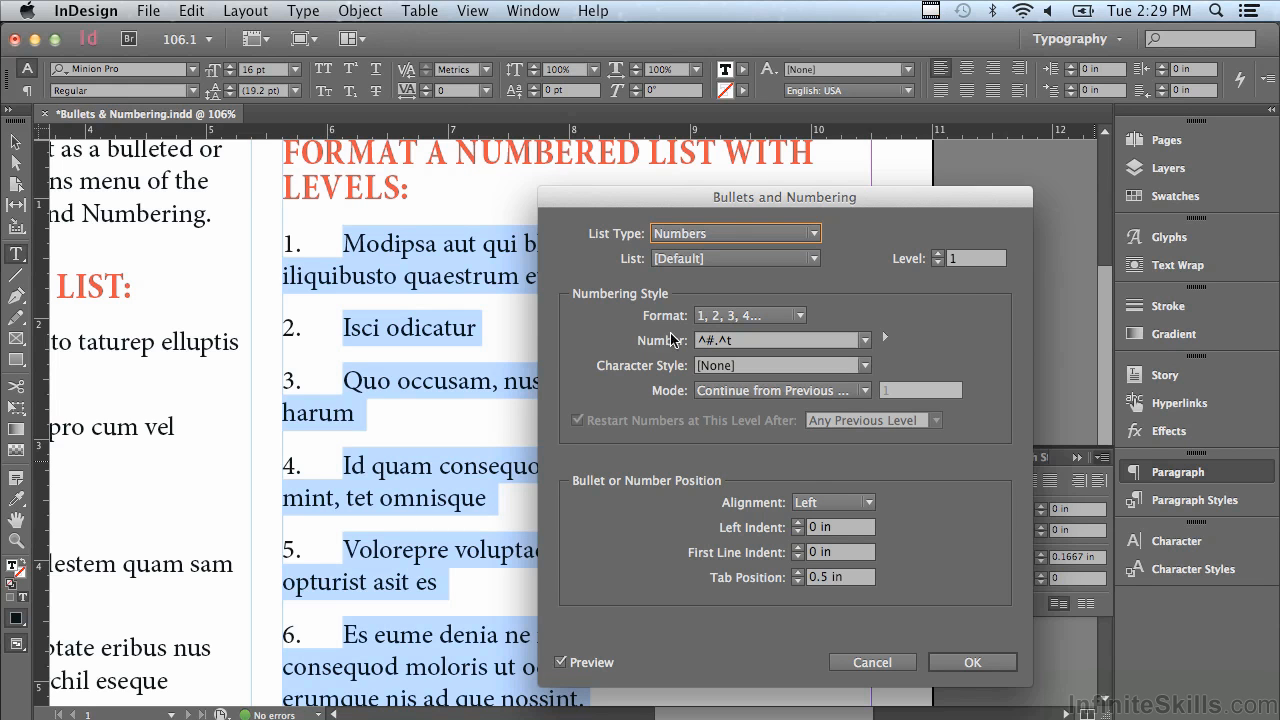
Step: Try the zero-padded 01,02,03, lowercase Roman, uppercase letter and lowercase letter number formats, and return to 1, 2, 3, 4
click(716, 318)
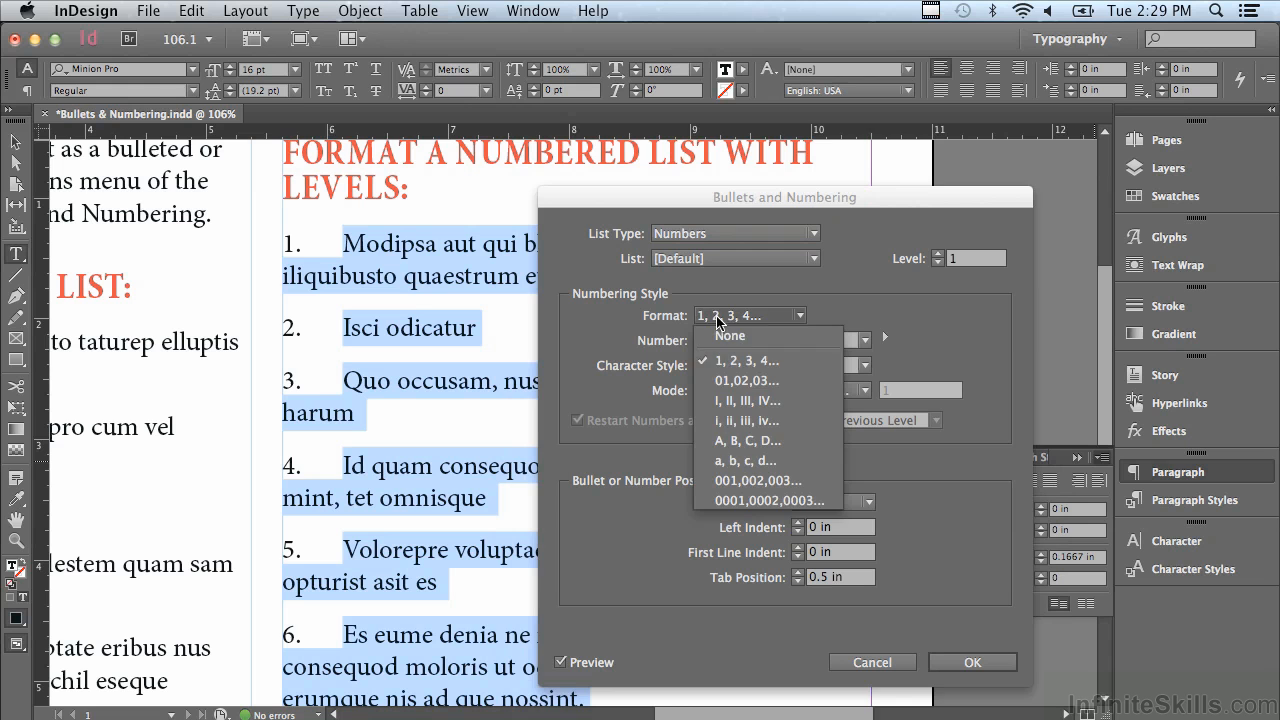
click(715, 376)
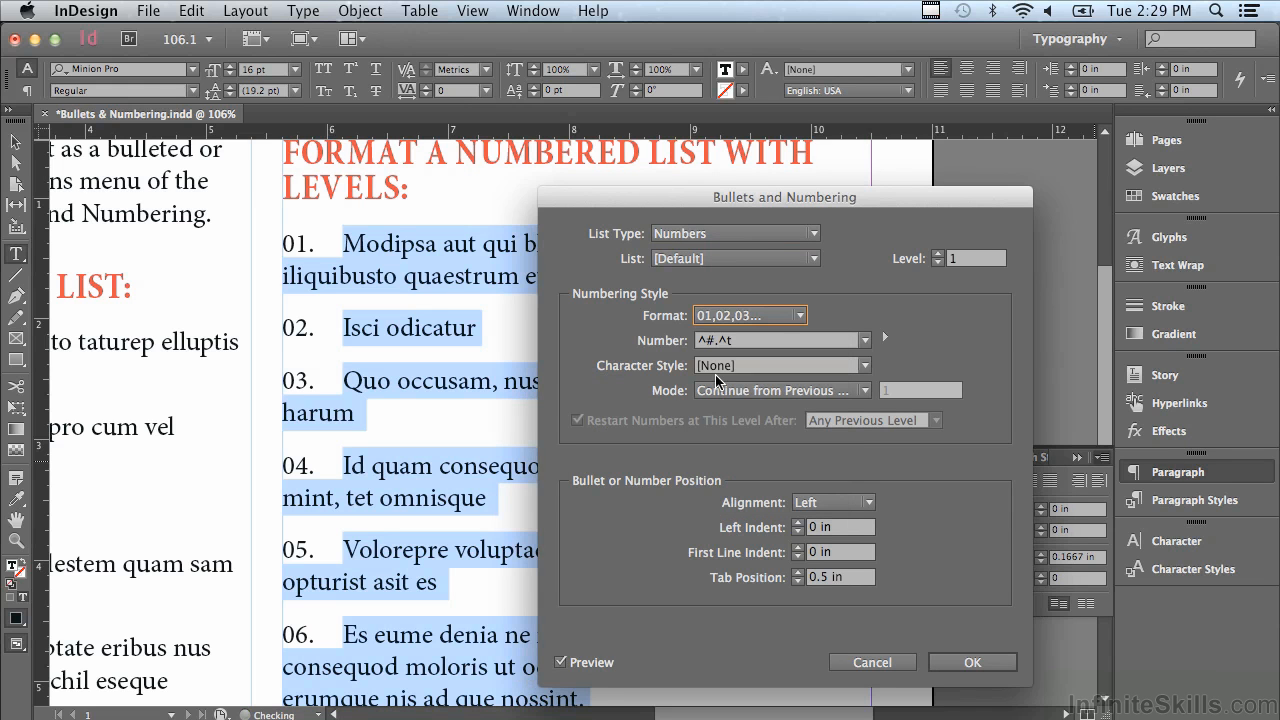
click(716, 316)
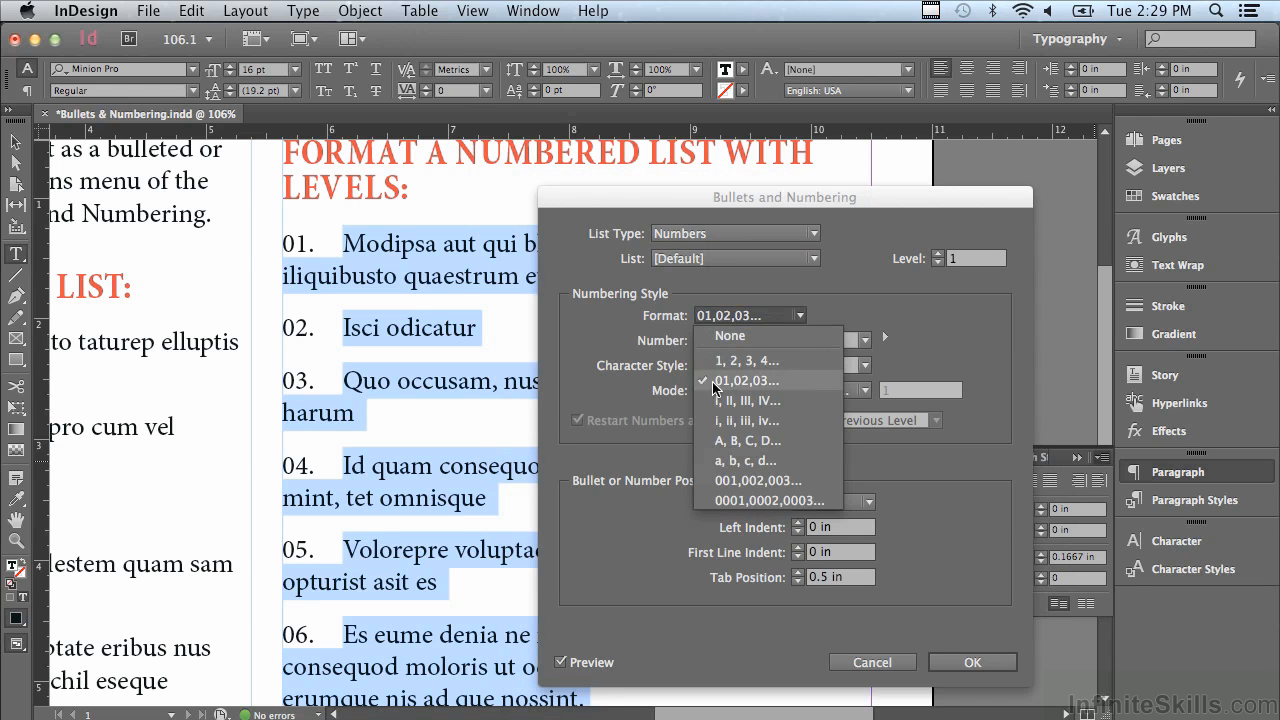
key(Escape)
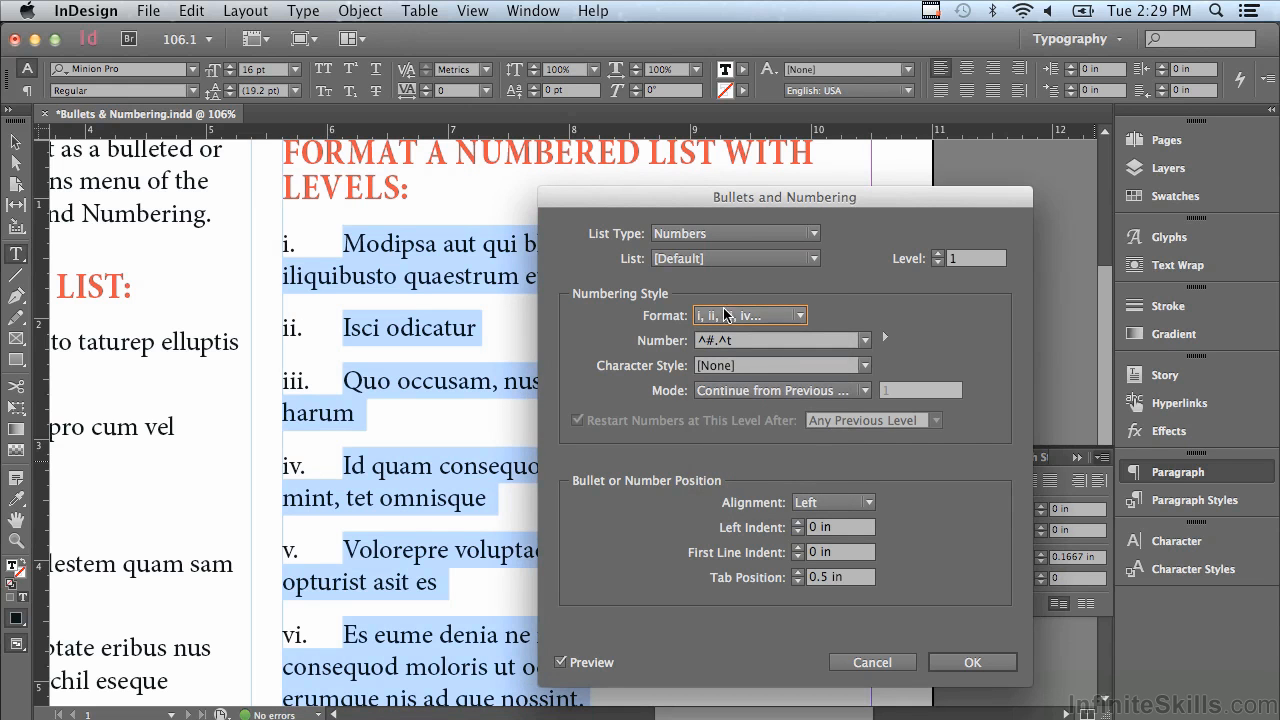
click(724, 311)
click(727, 441)
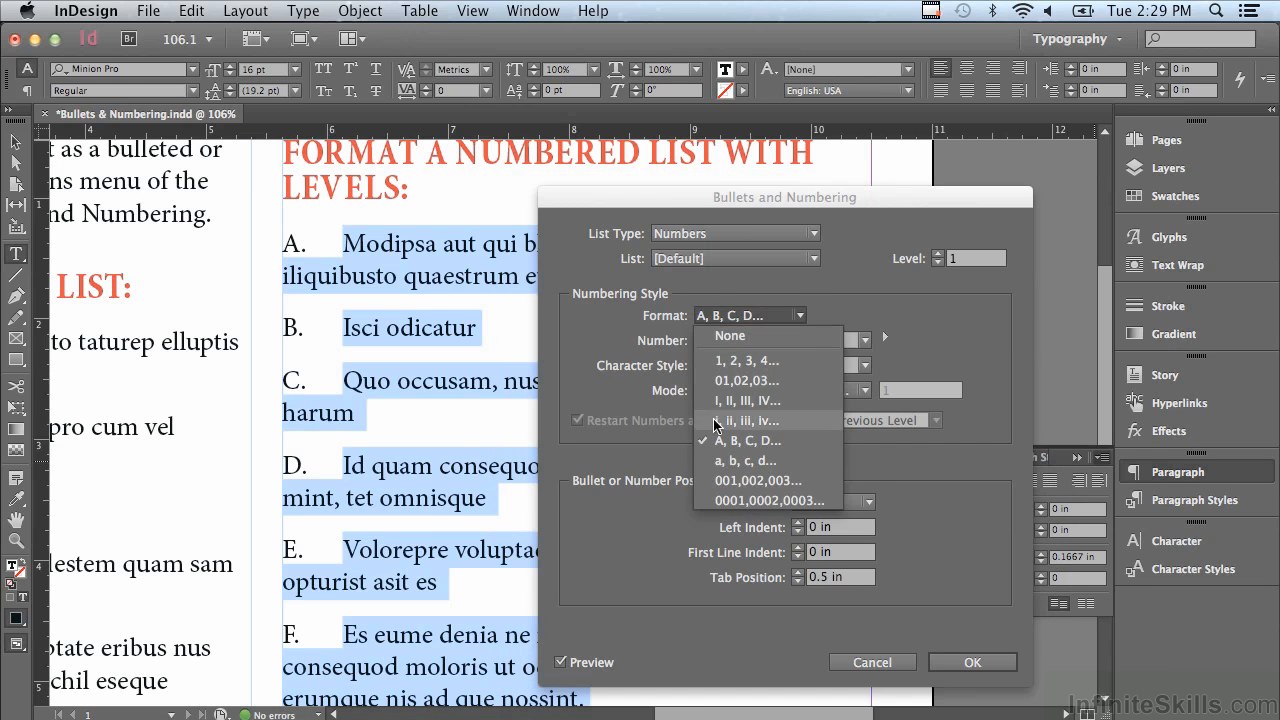
click(720, 470)
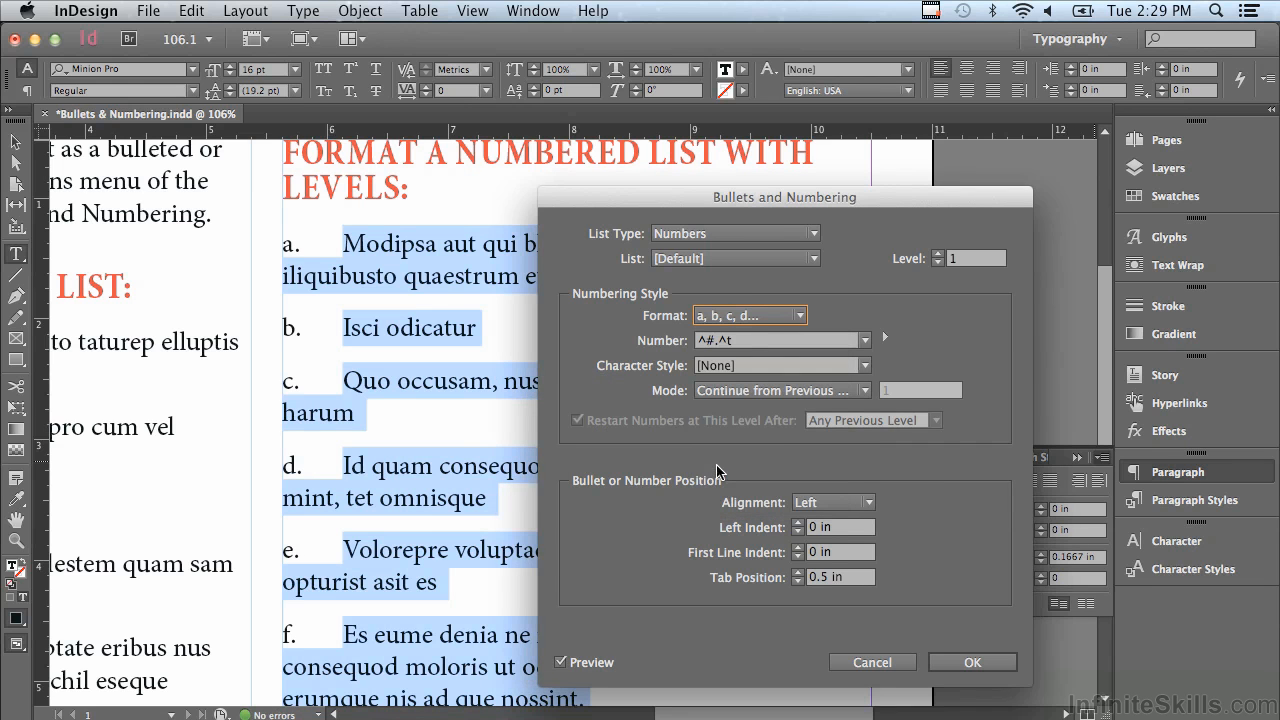
click(728, 316)
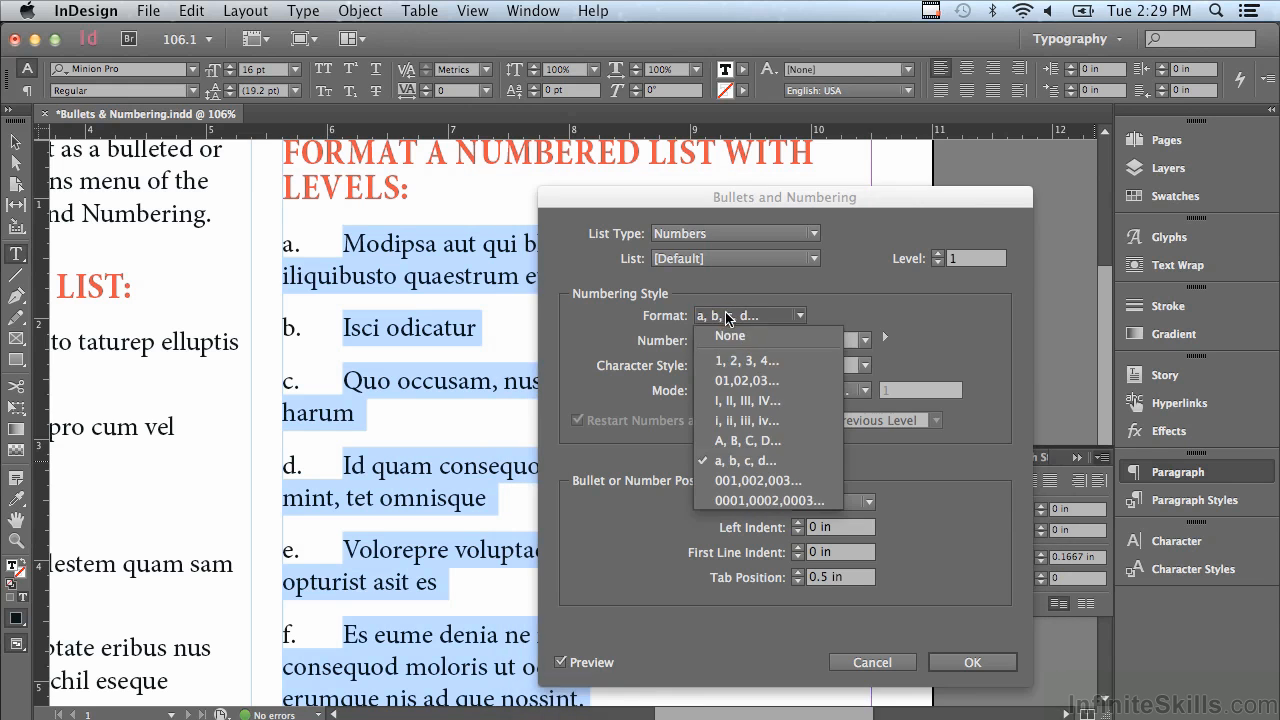
key(Escape)
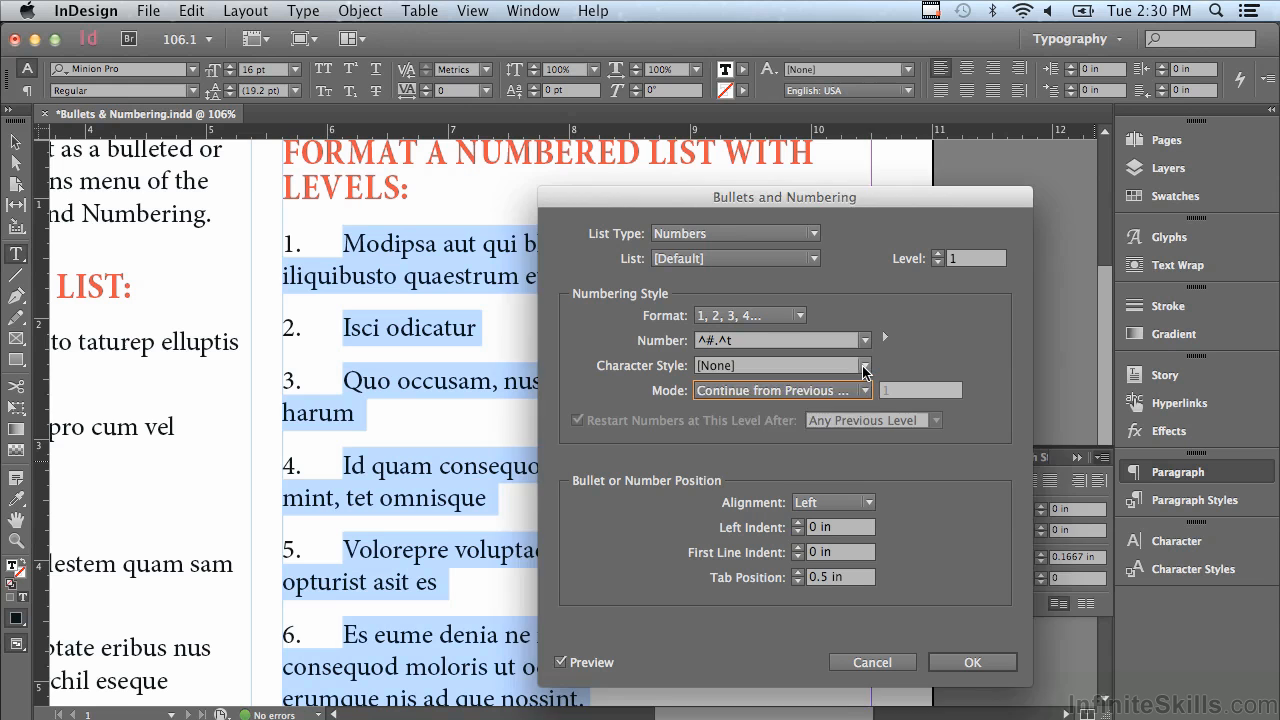
Step: Give the numbers the Bold Purple character style, with a left indent of 0.25 in and a first line indent of -0.25 in
click(864, 366)
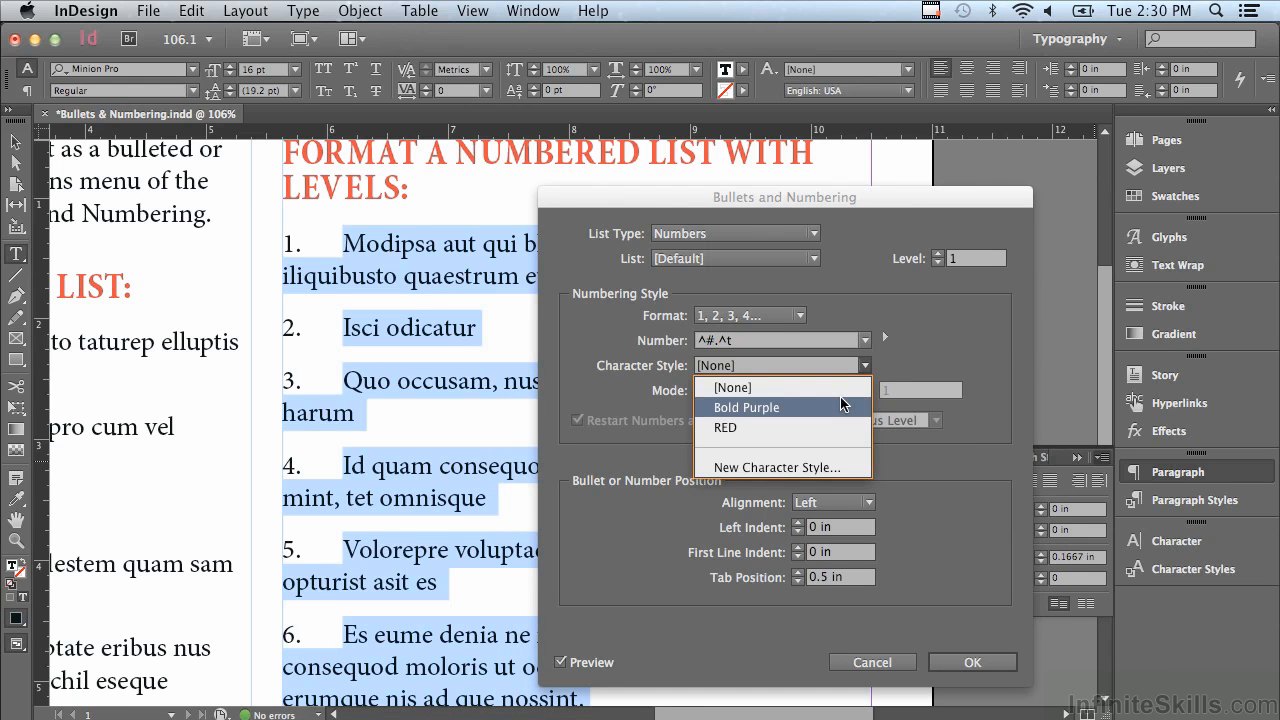
click(843, 404)
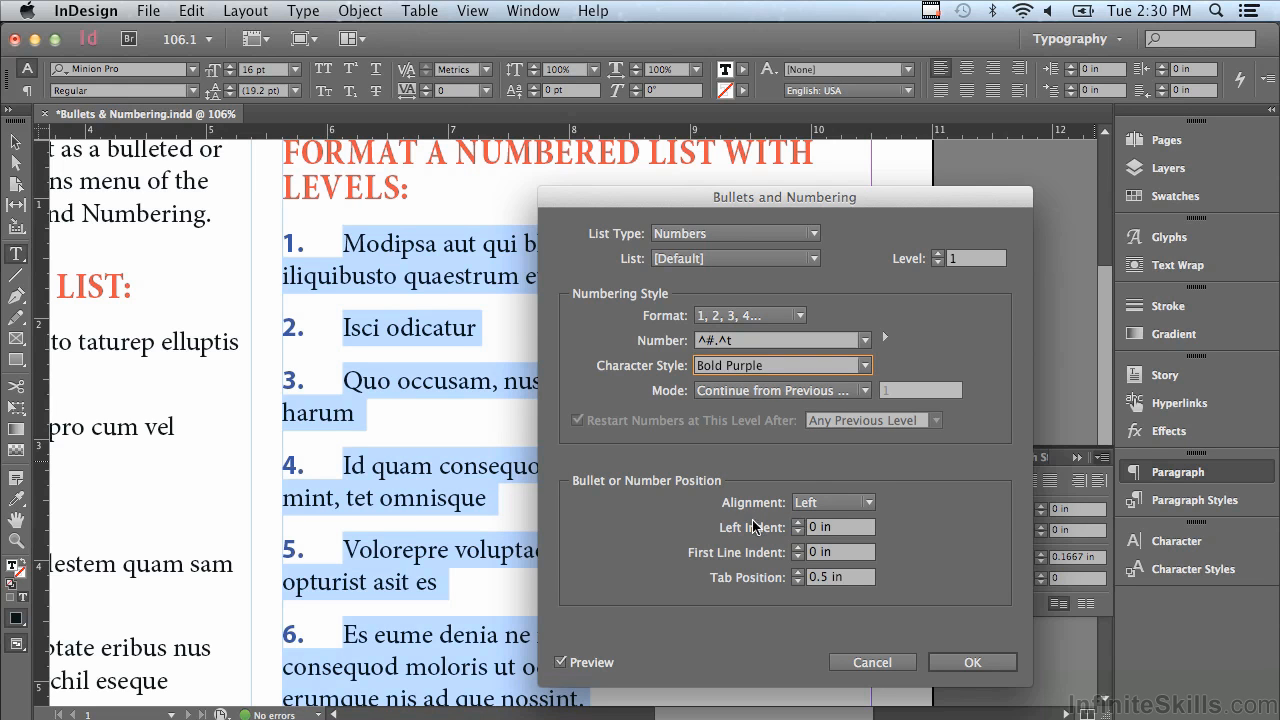
click(798, 523)
click(798, 523)
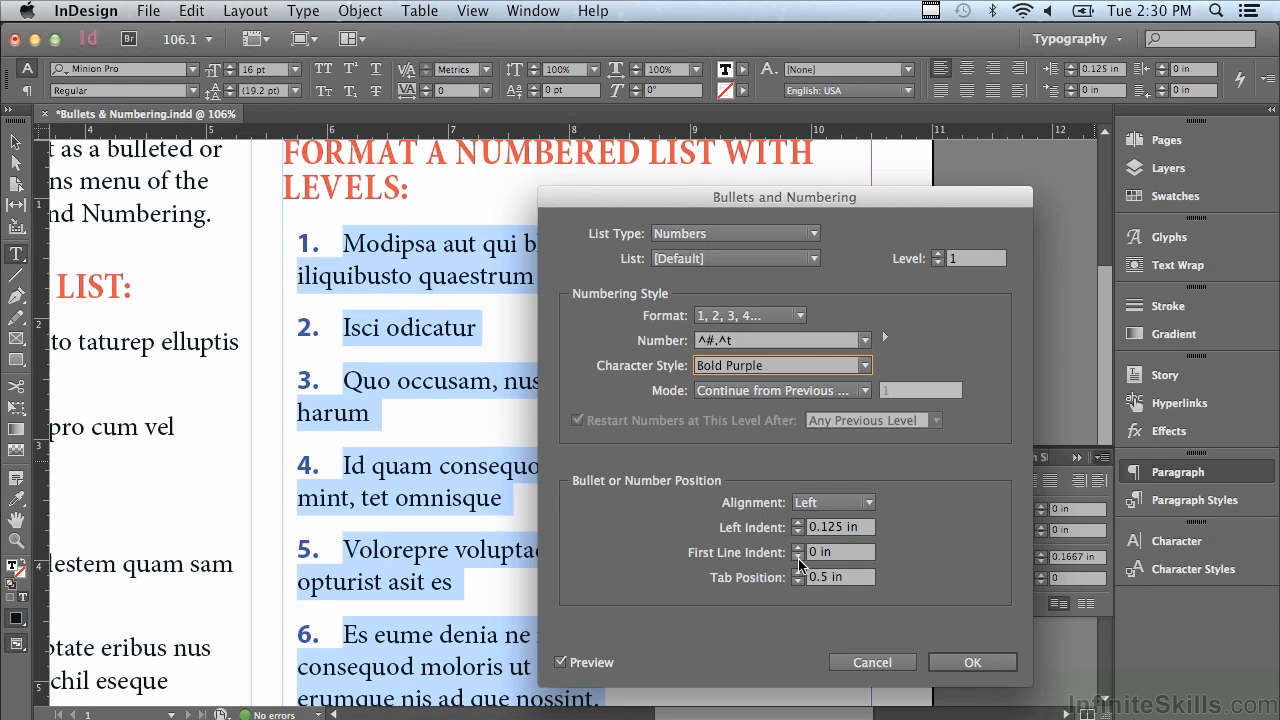
click(798, 557)
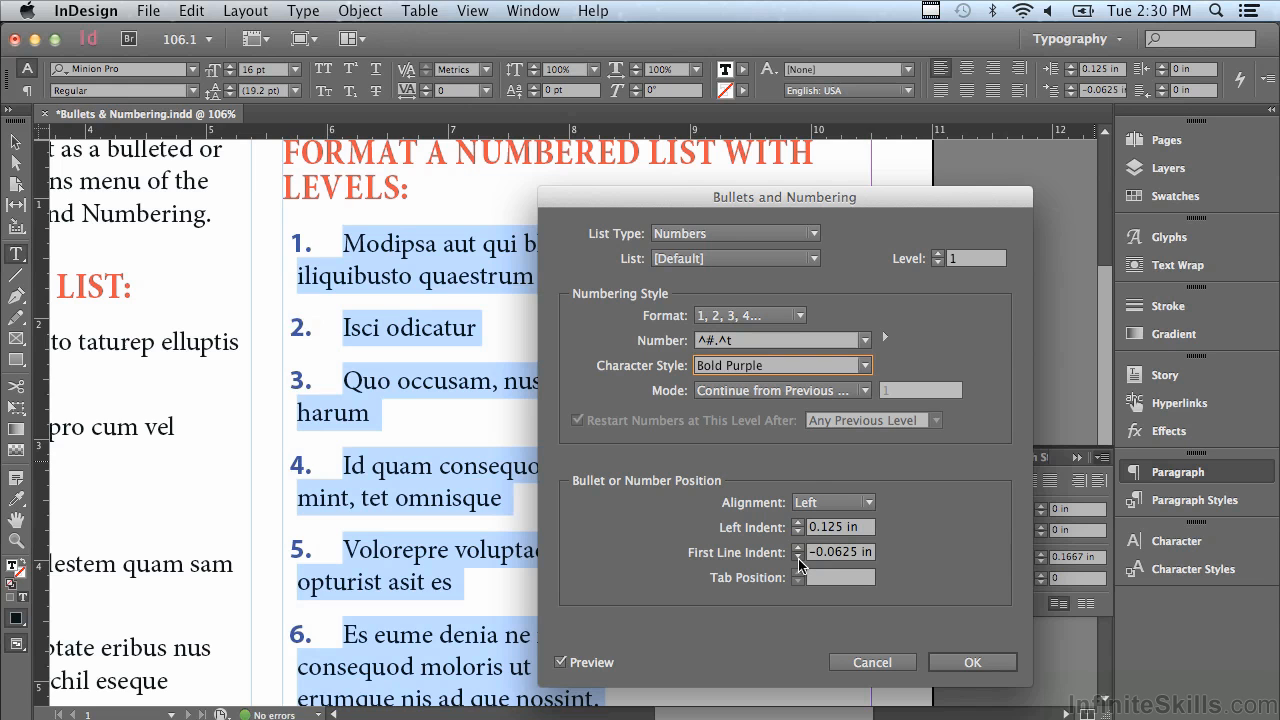
click(798, 557)
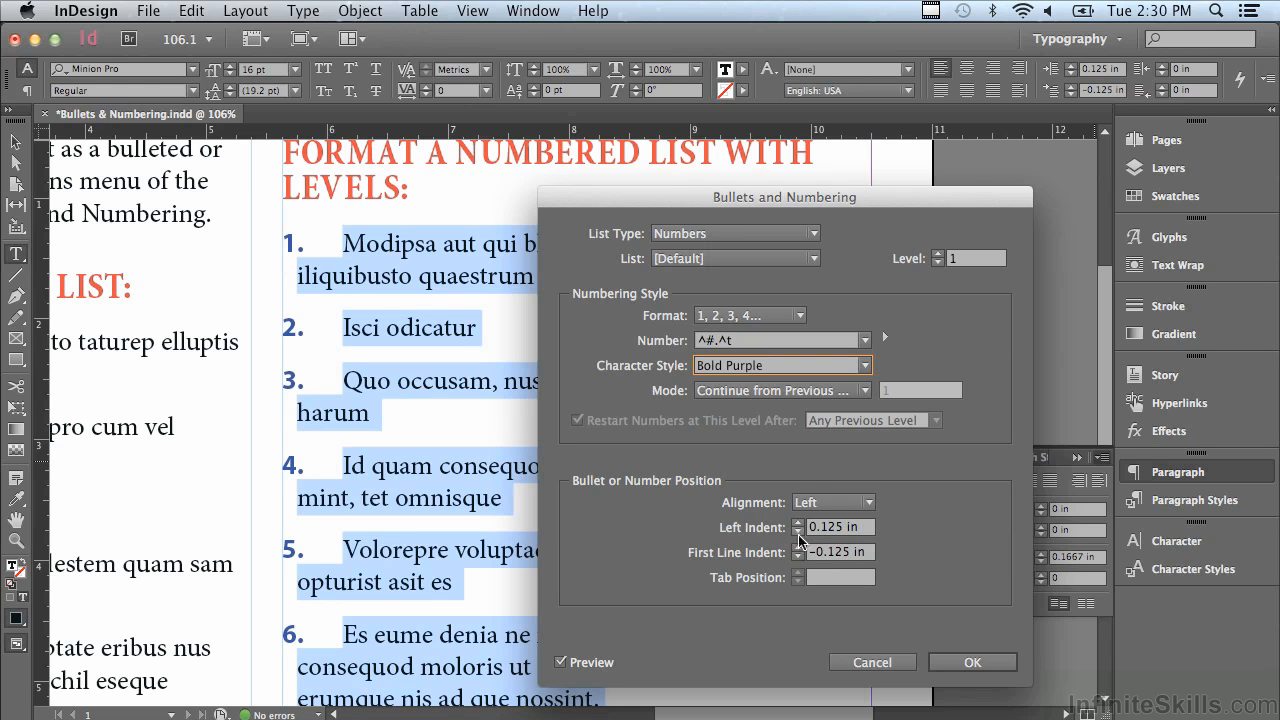
click(798, 522)
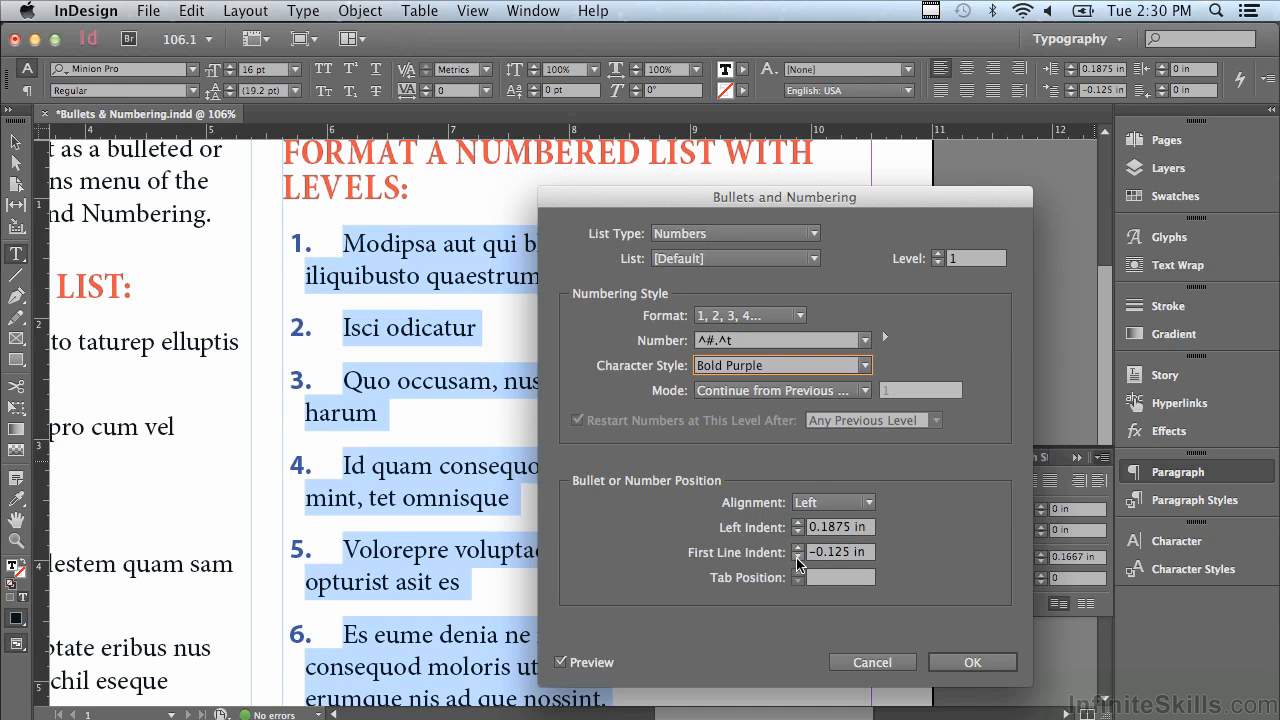
click(798, 557)
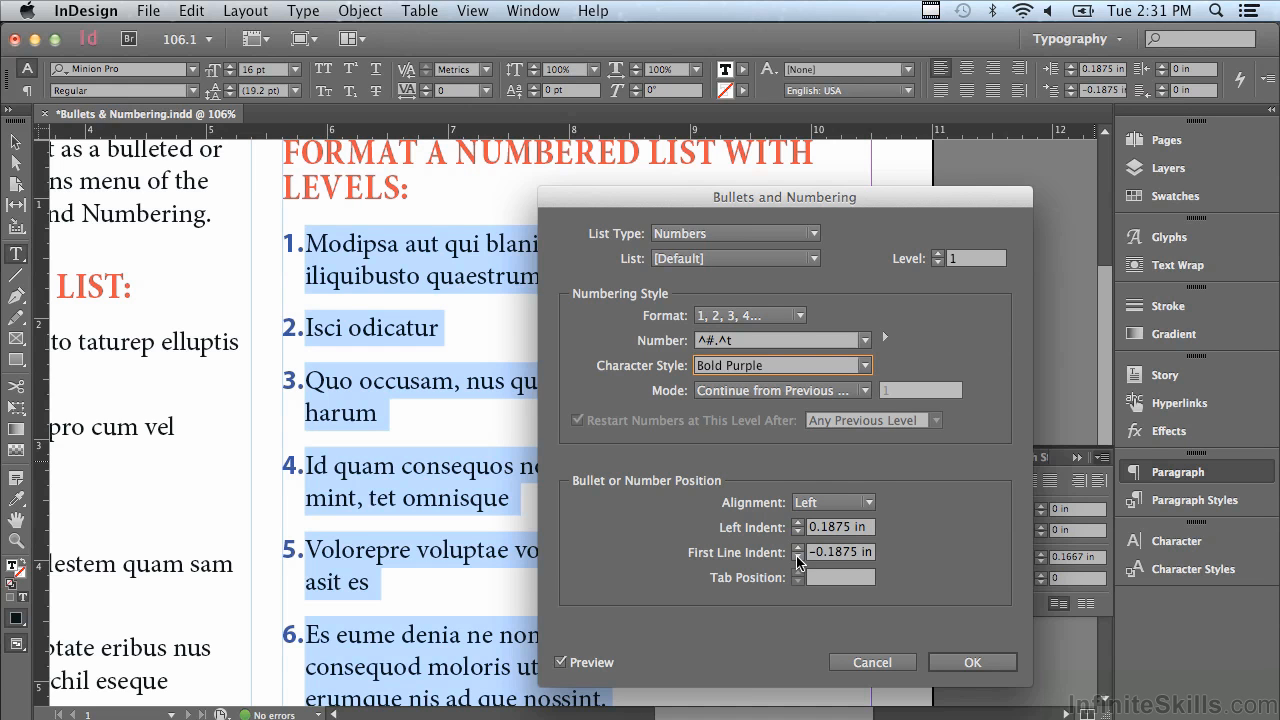
click(798, 523)
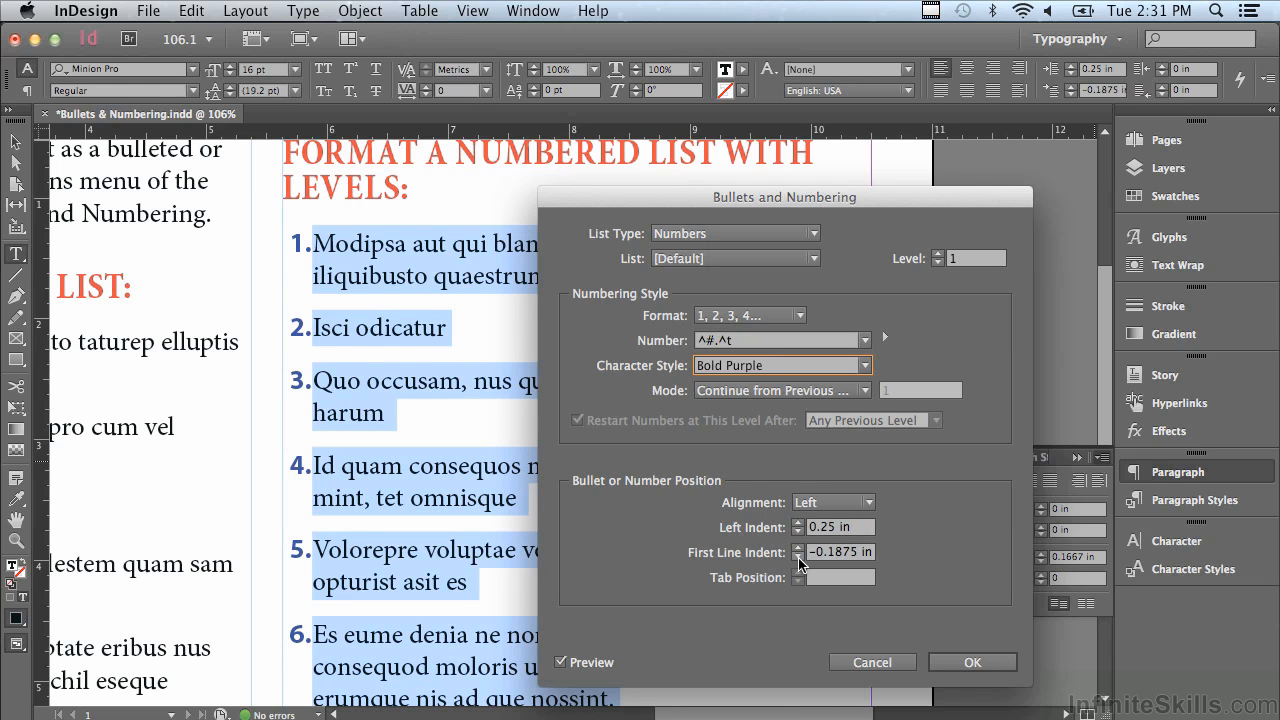
click(798, 557)
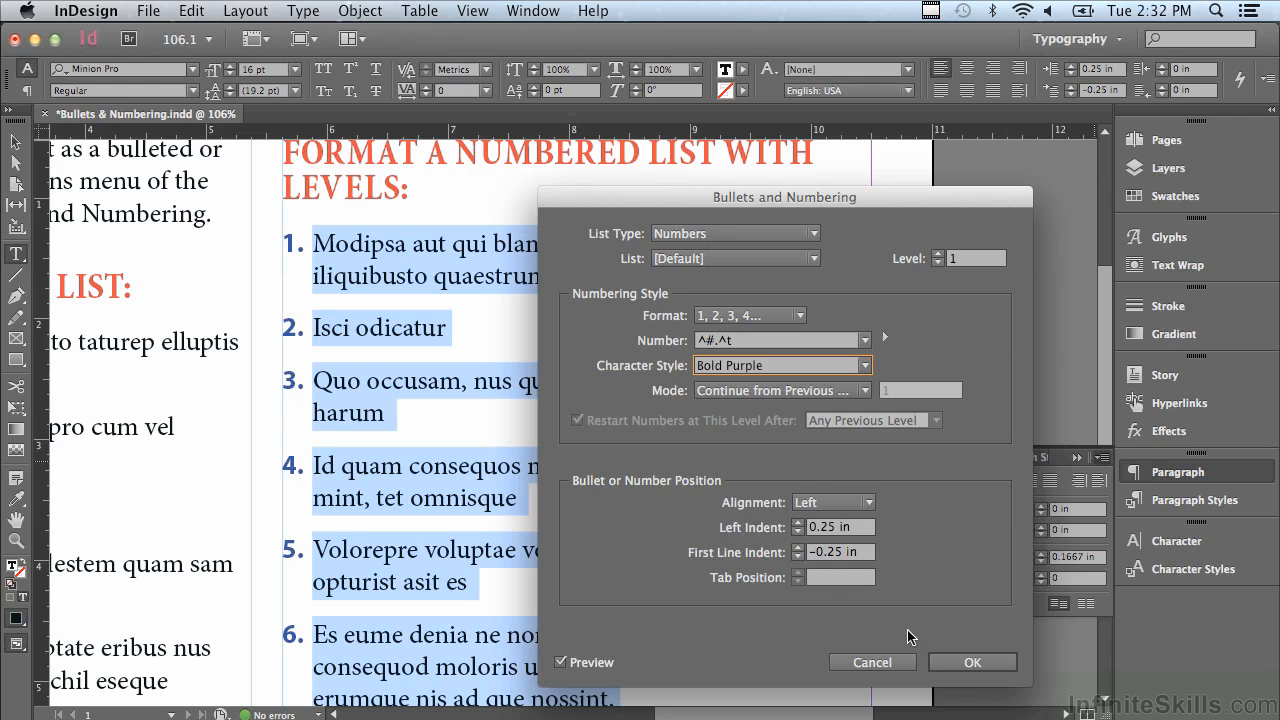
click(965, 664)
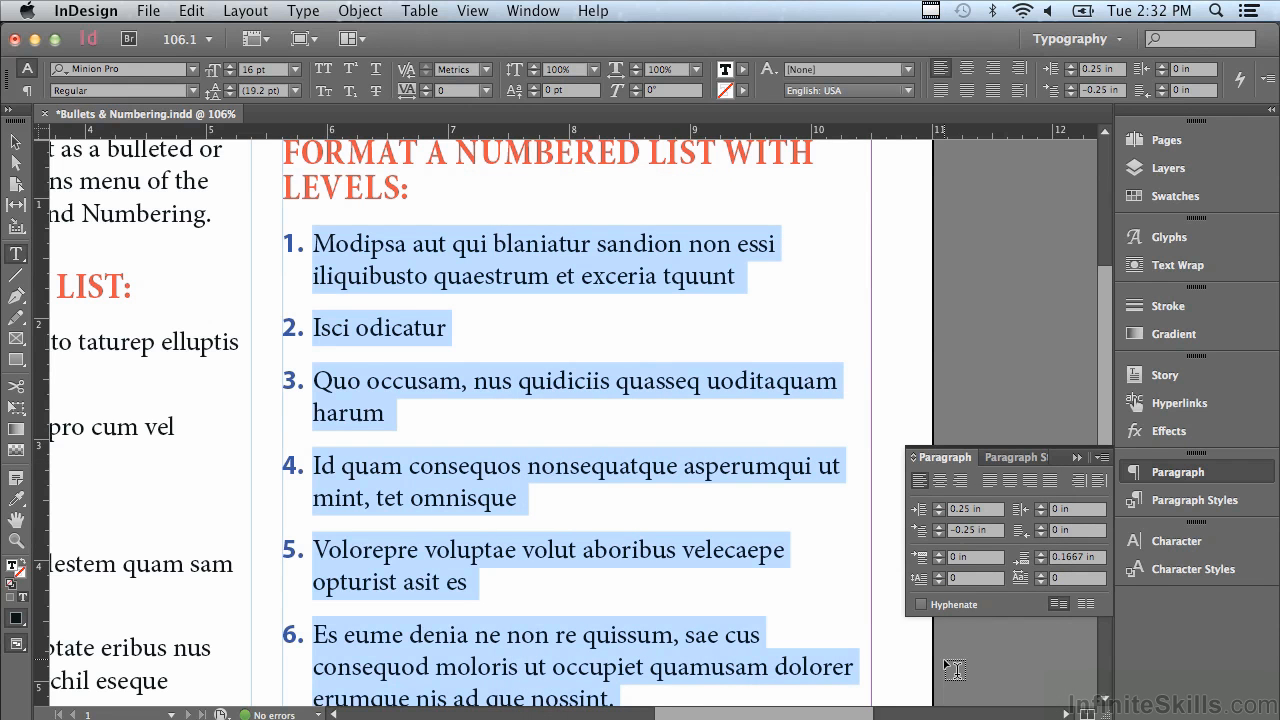
Step: Set the second and third items of the numbered list, "Isci odicatur" and "Quo occusam", to list level 2
drag(302, 328, 480, 412)
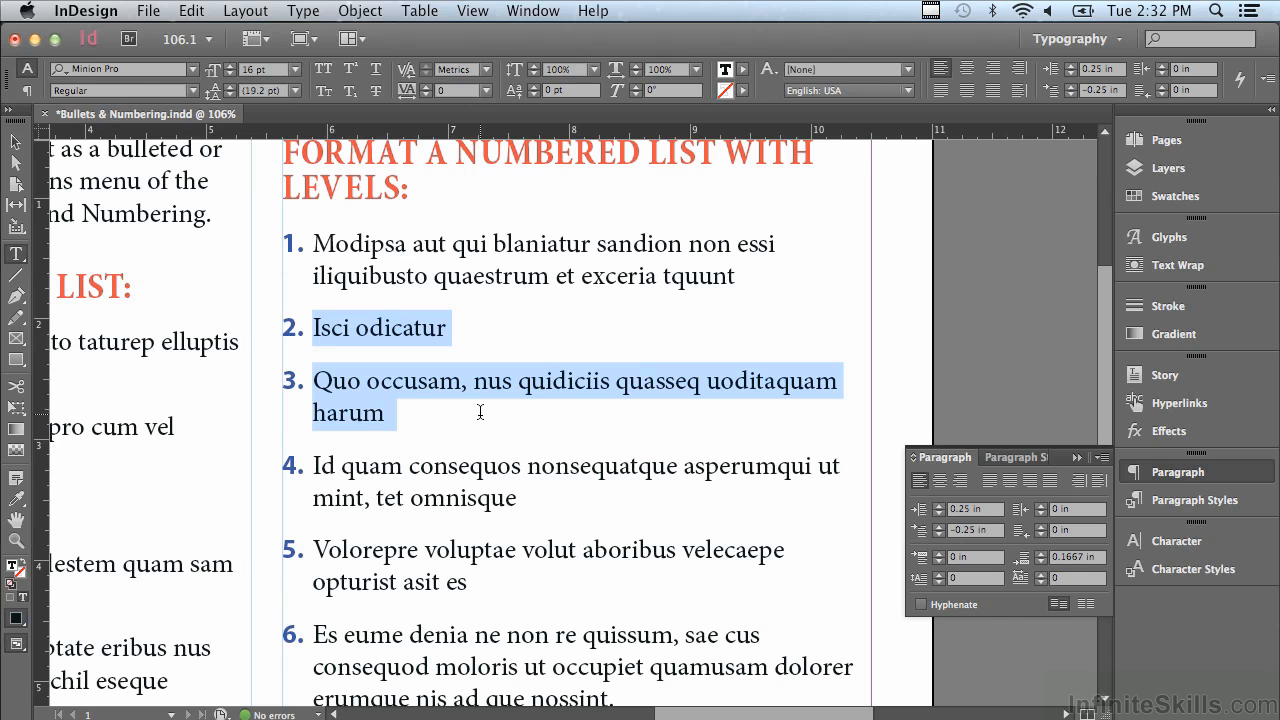
click(1101, 459)
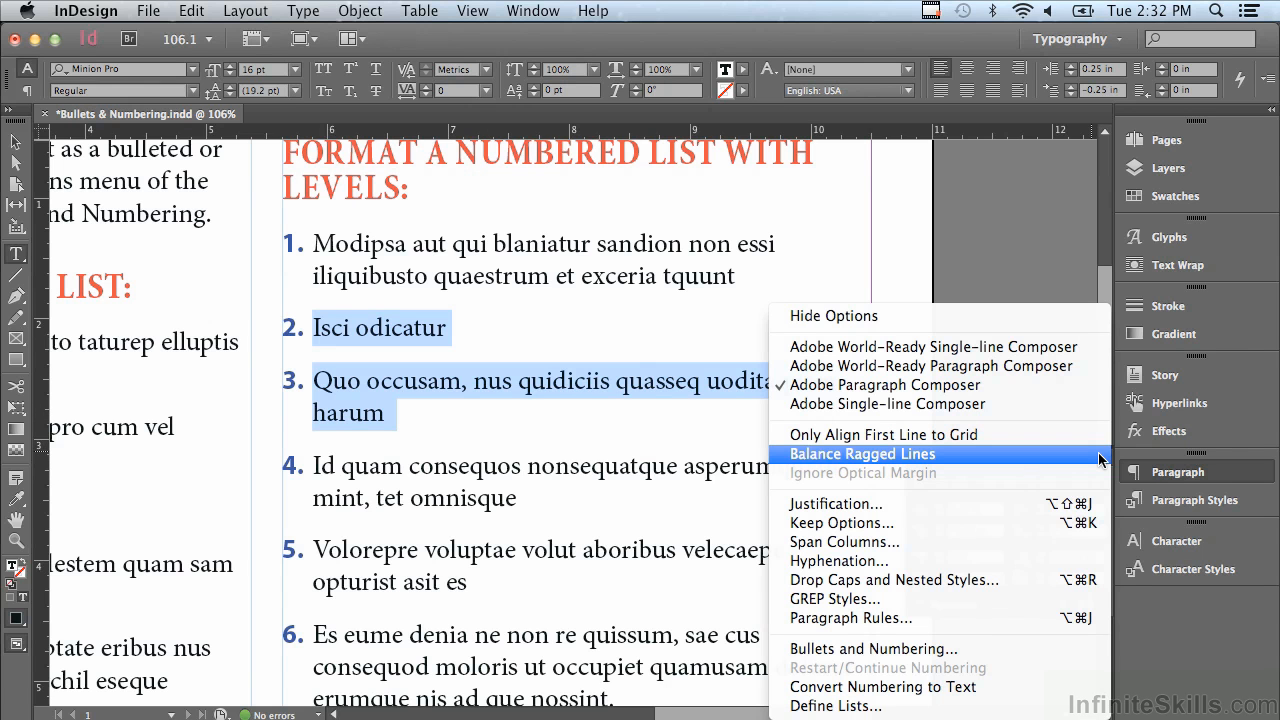
click(1008, 650)
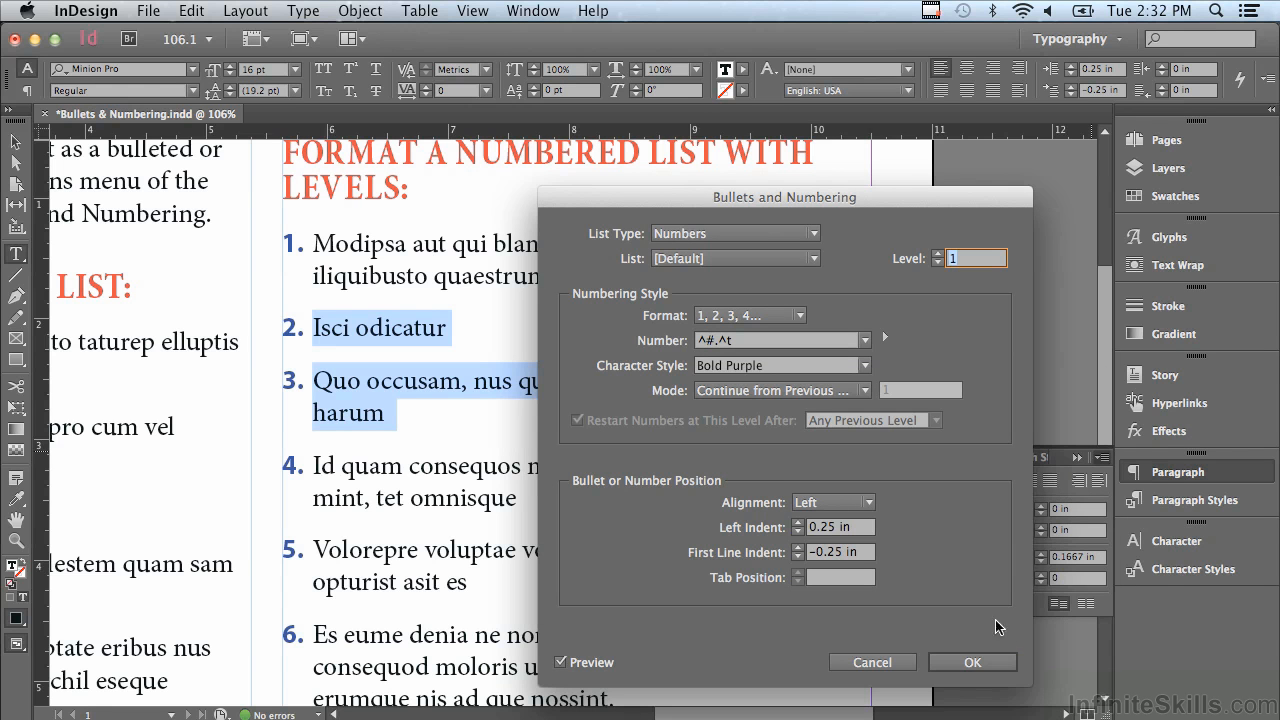
click(937, 254)
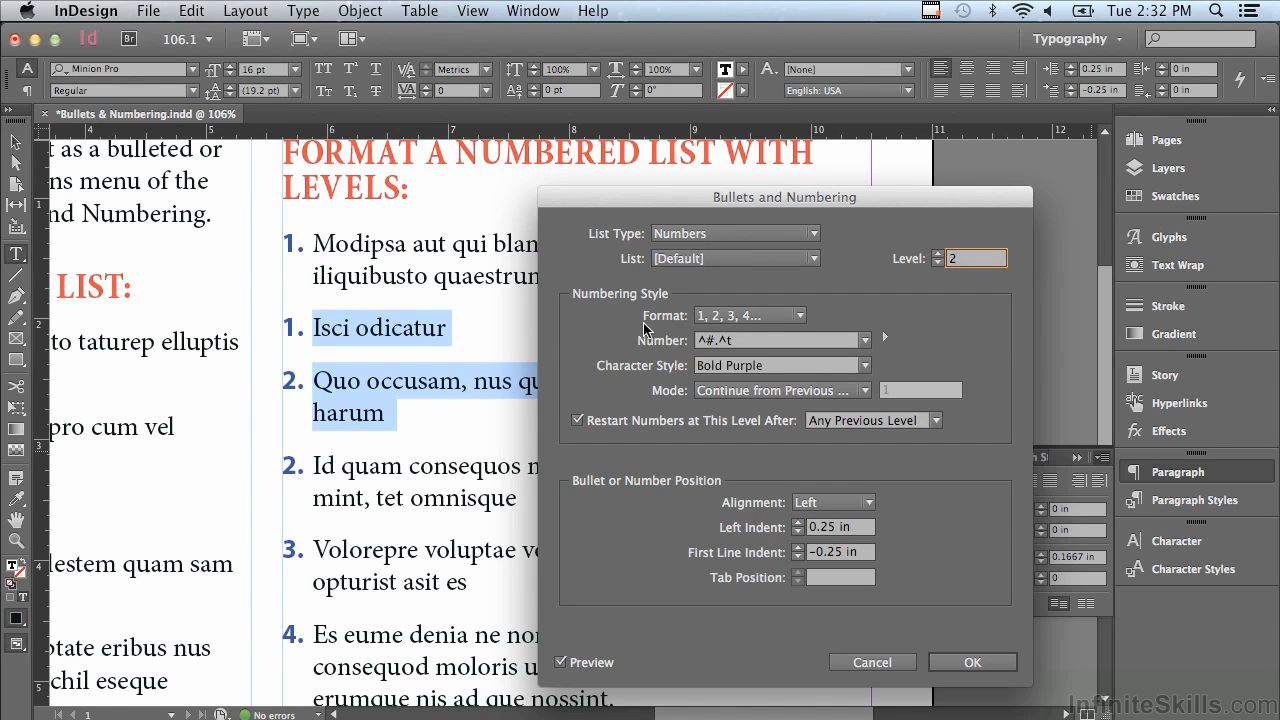
Step: Give the two selected level 2 items the A, B, C, D number format and a left indent of 0.5 in
click(708, 316)
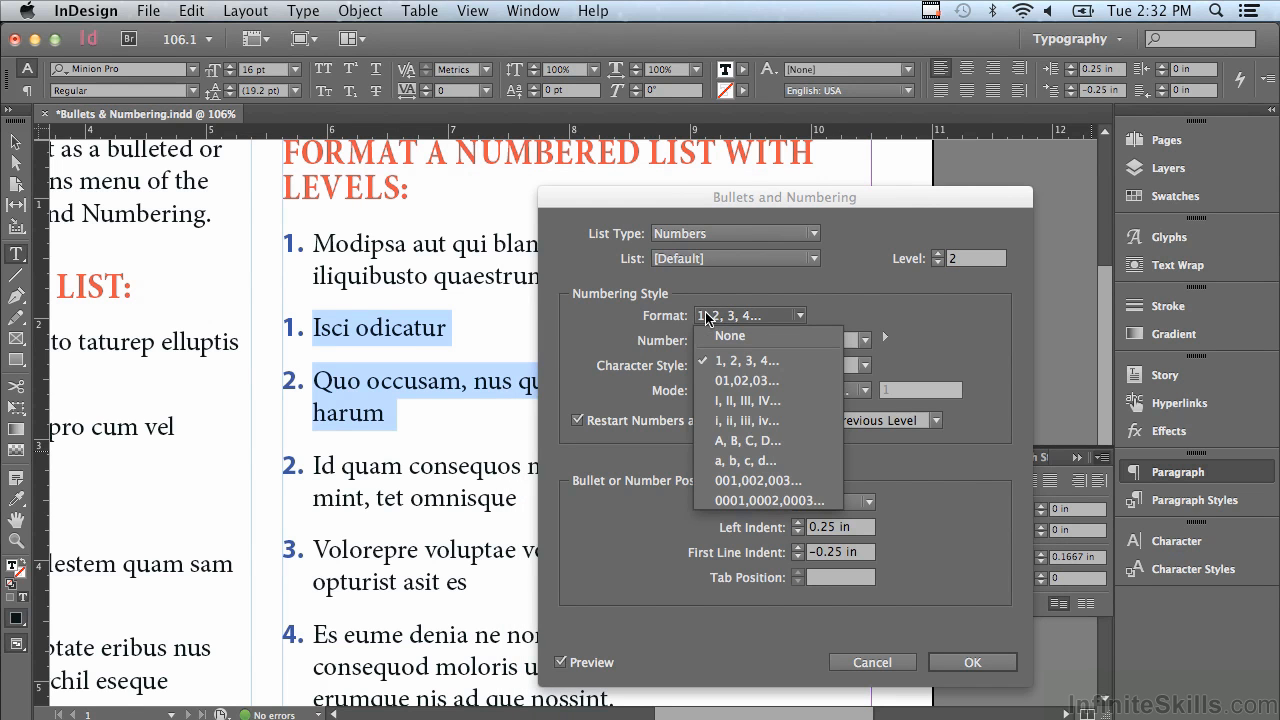
click(706, 440)
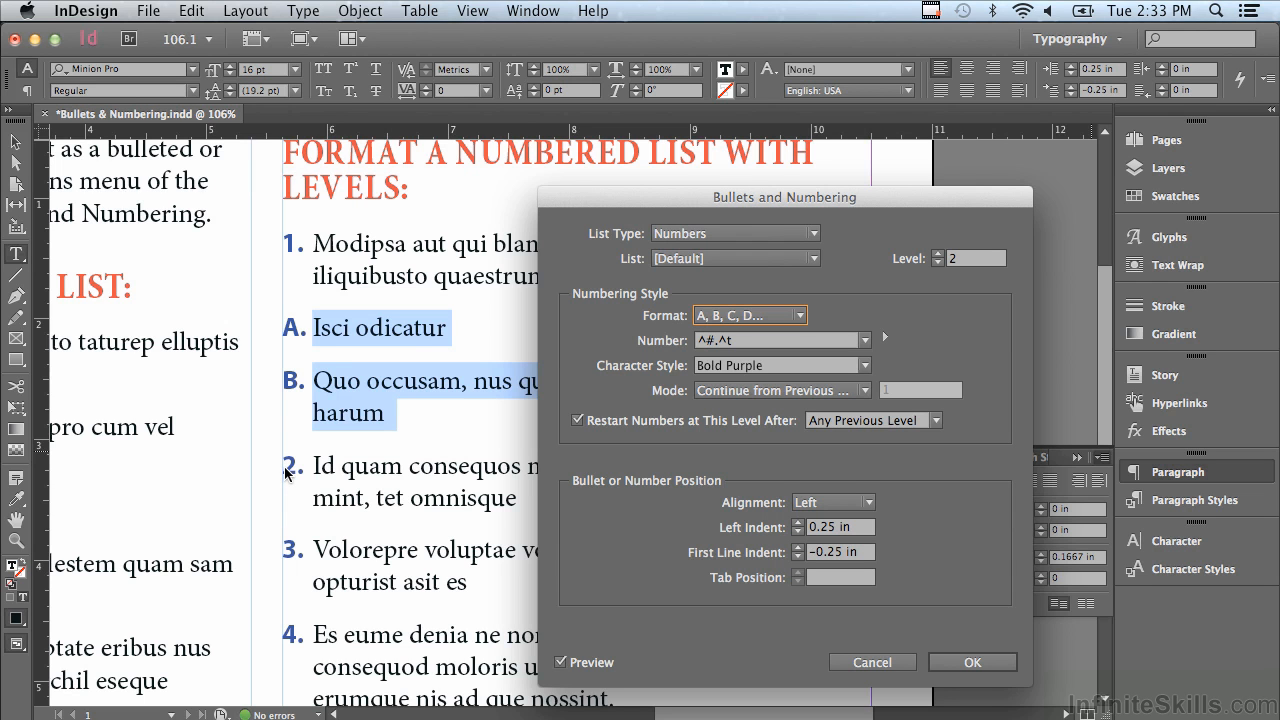
click(798, 523)
click(798, 523)
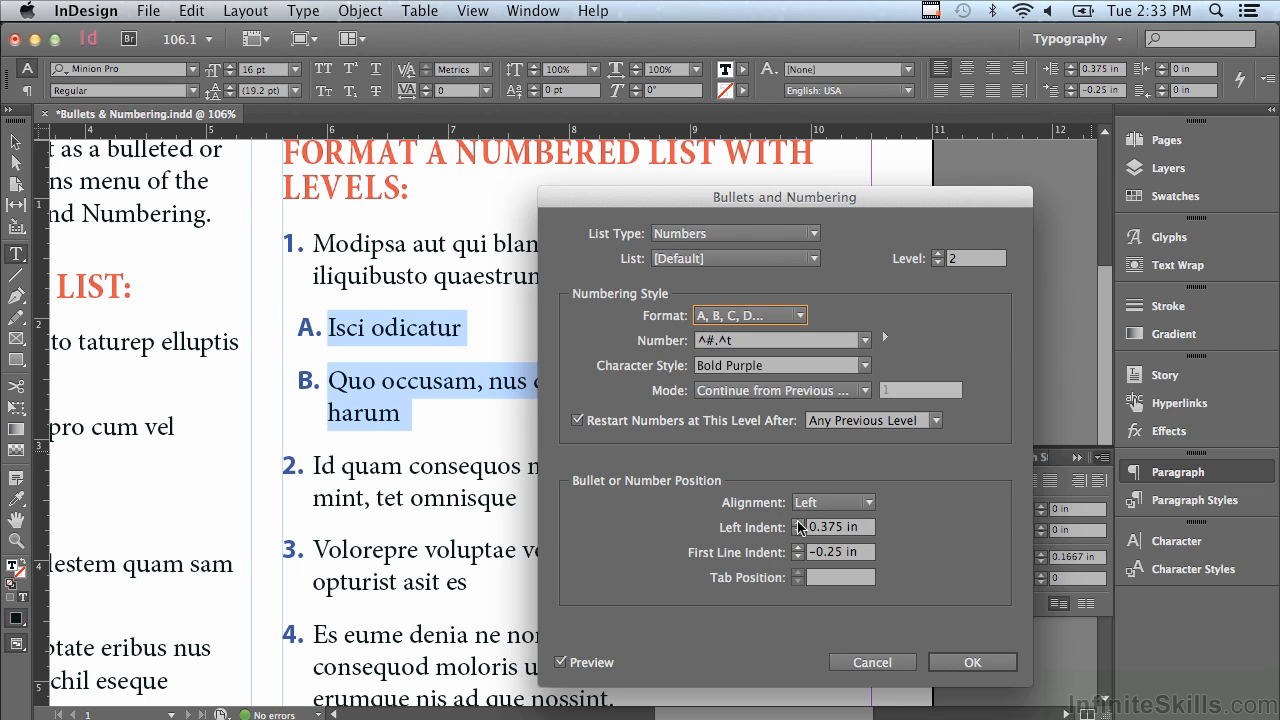
click(798, 523)
click(798, 523)
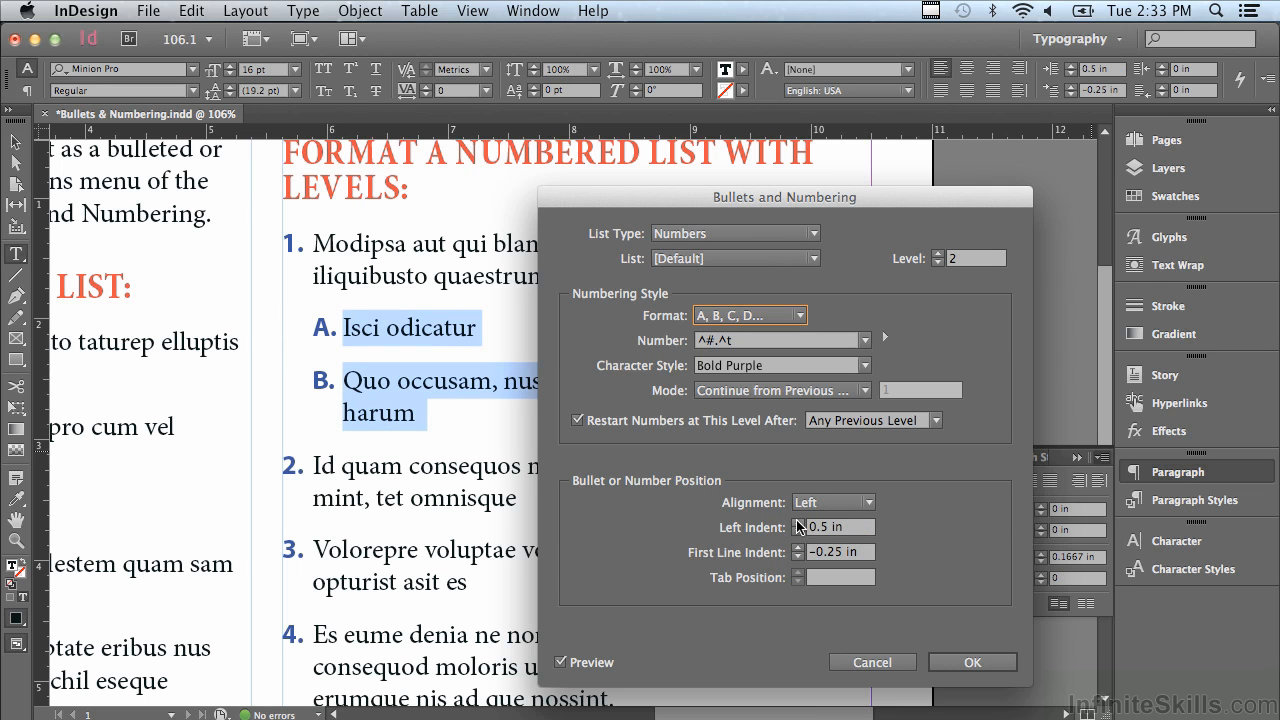
click(943, 655)
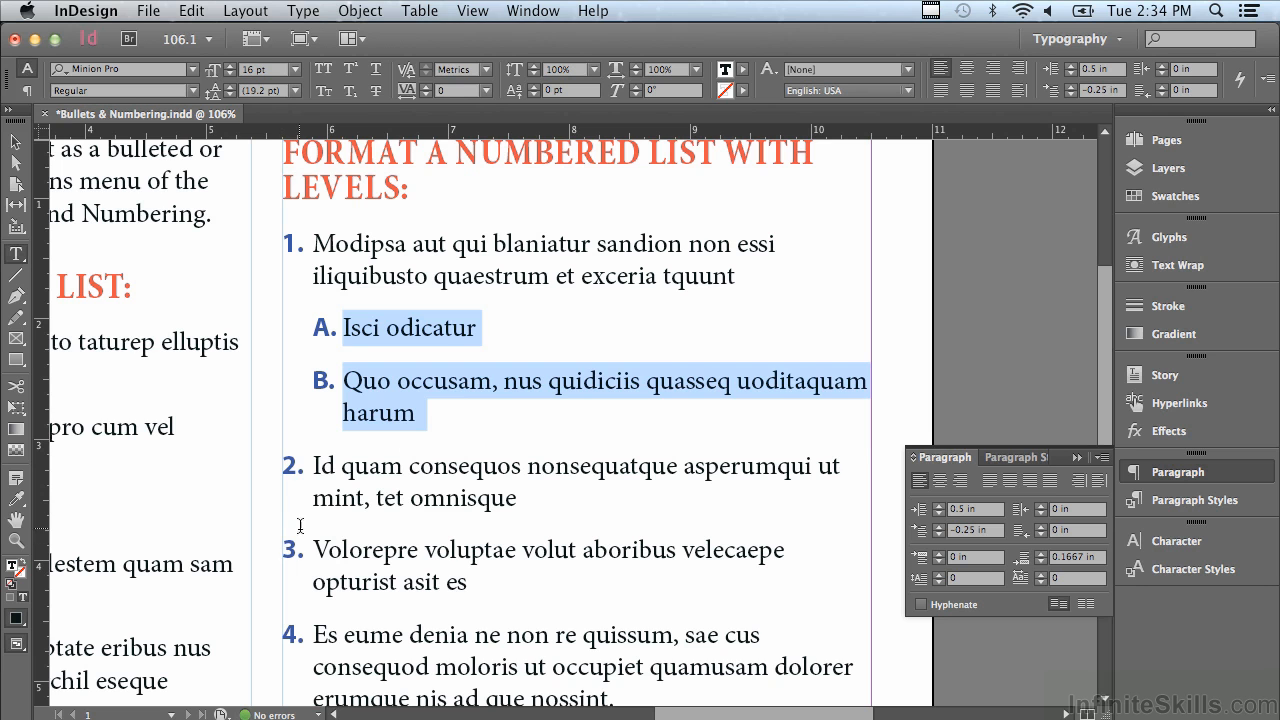
Step: Copy the lettered sub-items "Isci odicatur" and "Quo occusam" and paste them over the "Volorepre voluptae" item below item 2
drag(343, 327, 530, 408)
key(super+c)
drag(314, 545, 551, 573)
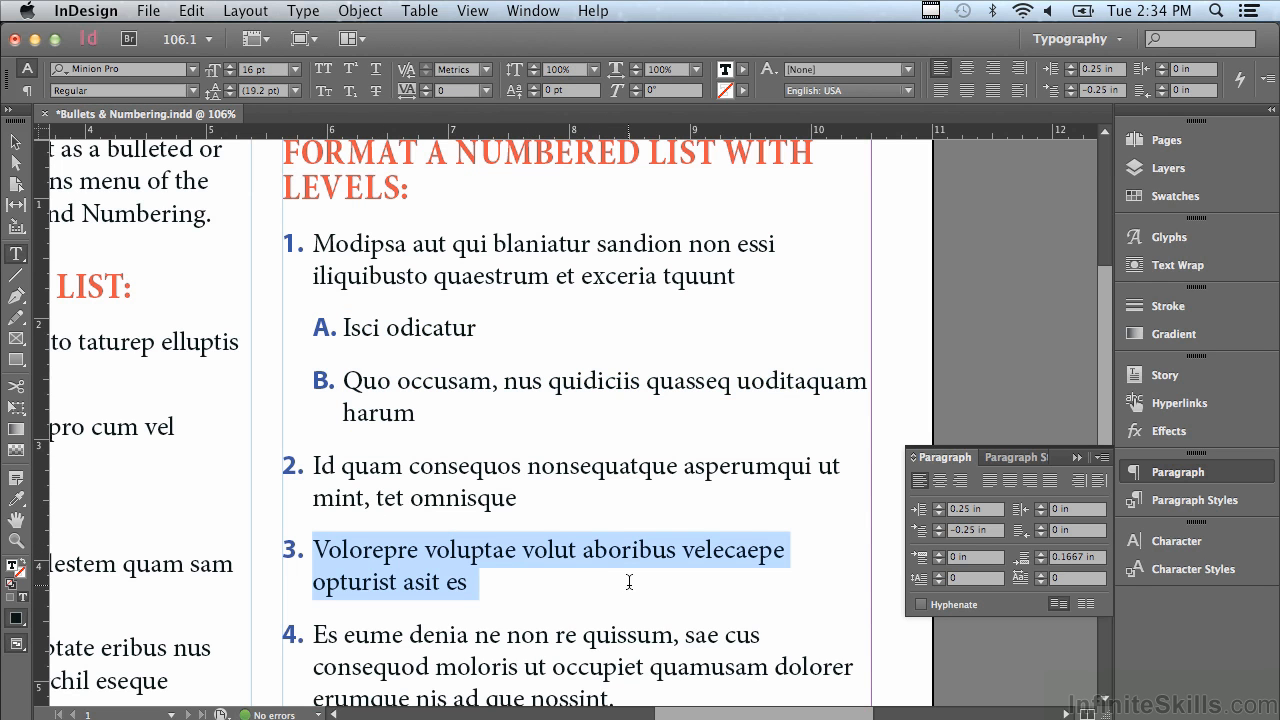
key(super+v)
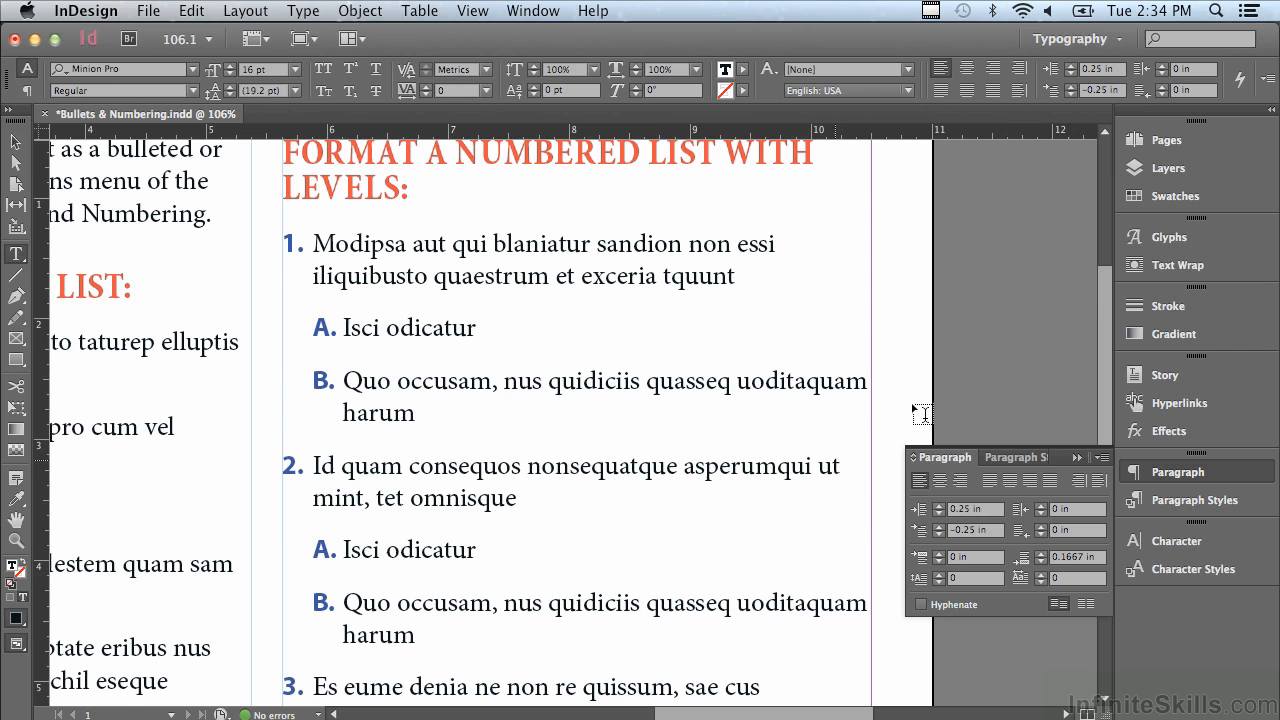
Step: Try adding an empty numbered item after the "Es eume denia" paragraph, and remove it again
scroll(1090, 350, down, 5)
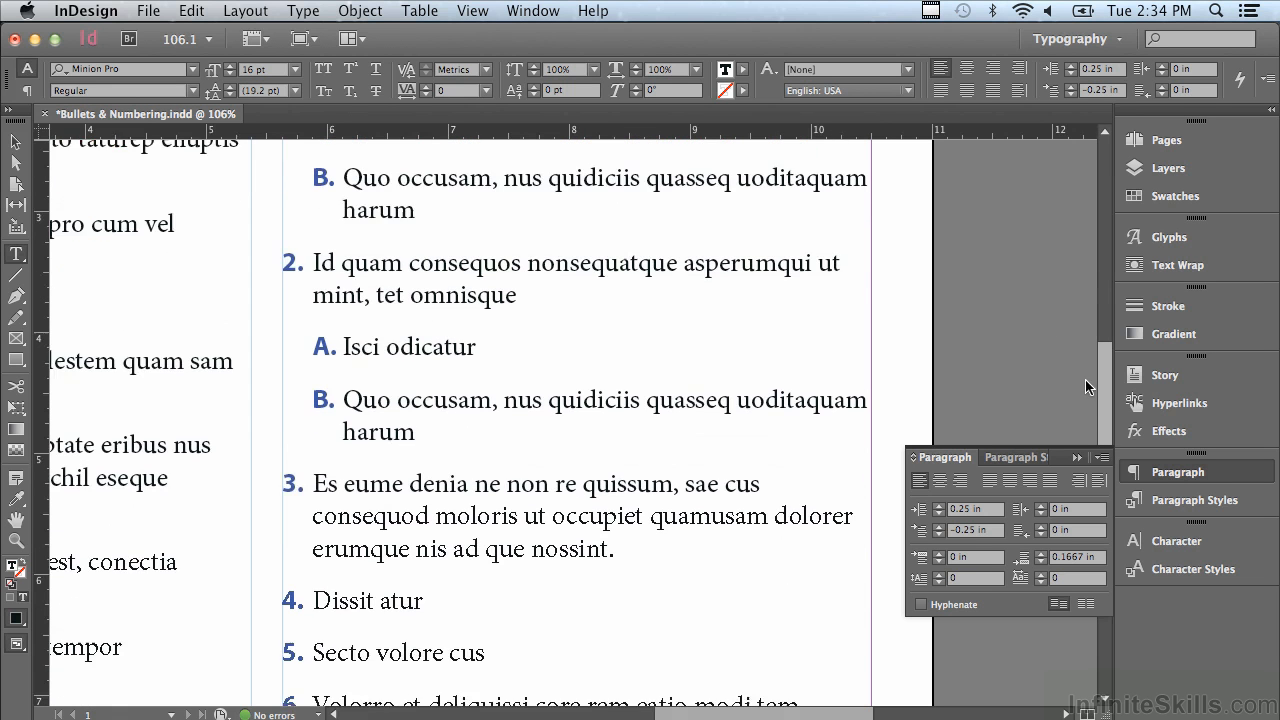
click(653, 481)
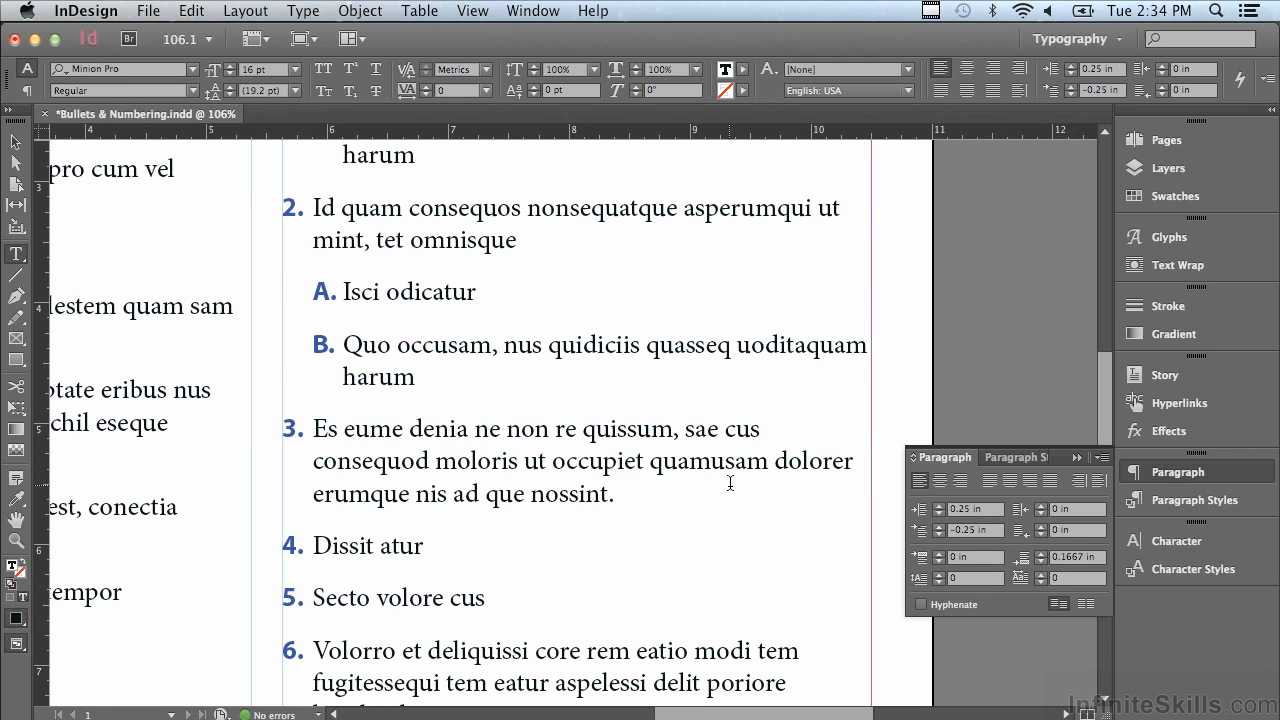
key(Return)
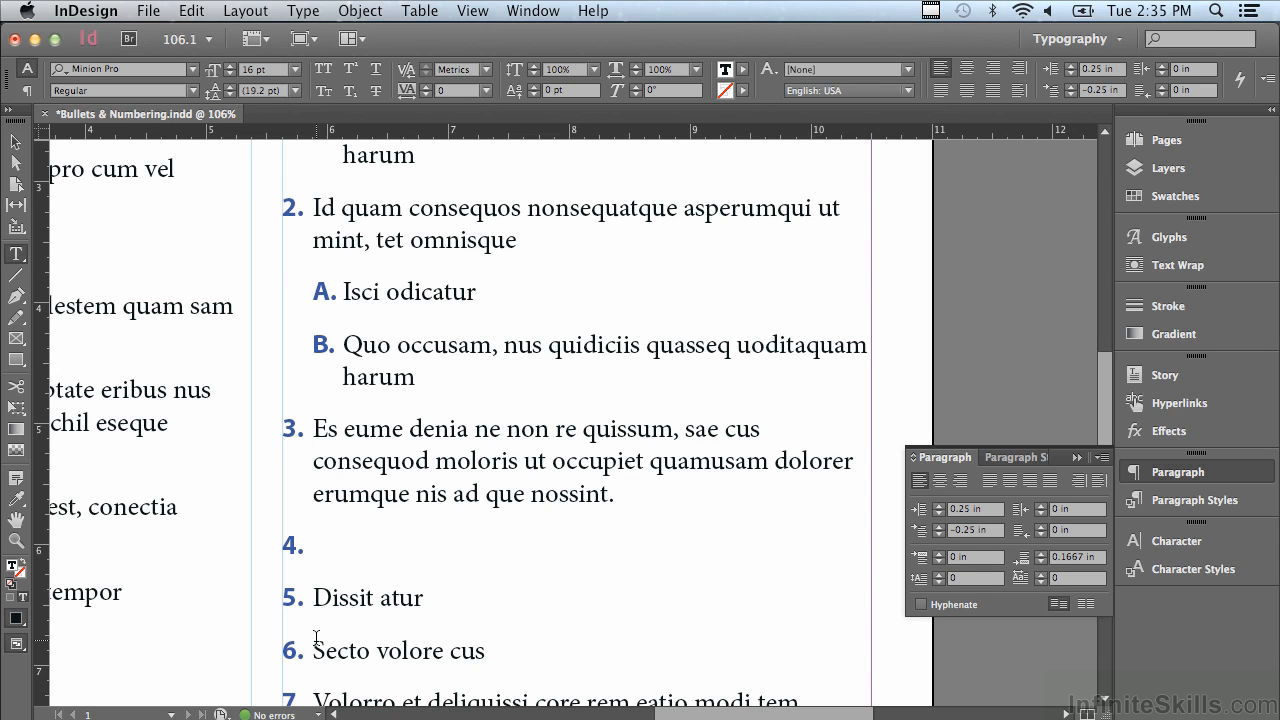
key(BackSpace)
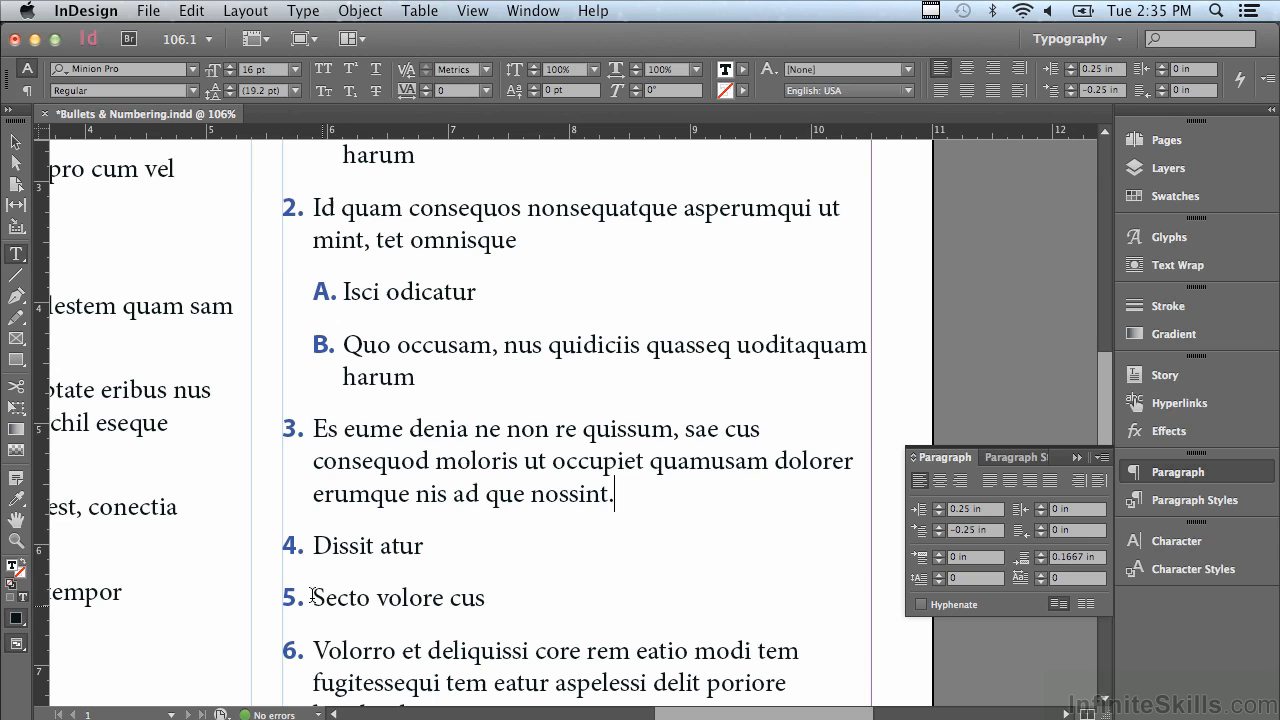